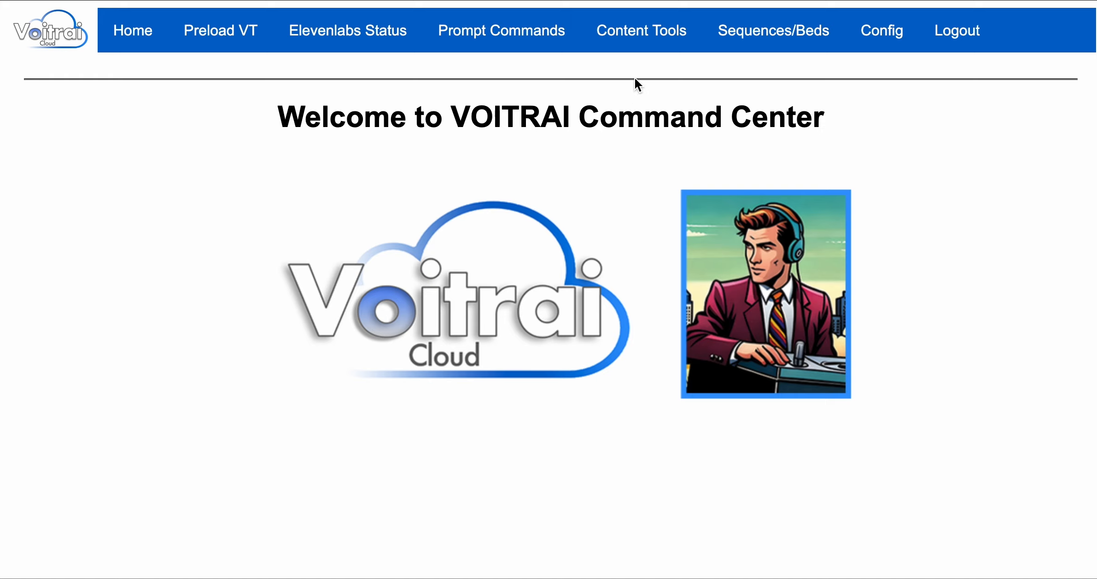
Show the Content Tools menu with Infotainment, Promos, PSA, Sponsors, Topical and Artists.
{"action": "mouse_move", "coordinate": [633, 39]}
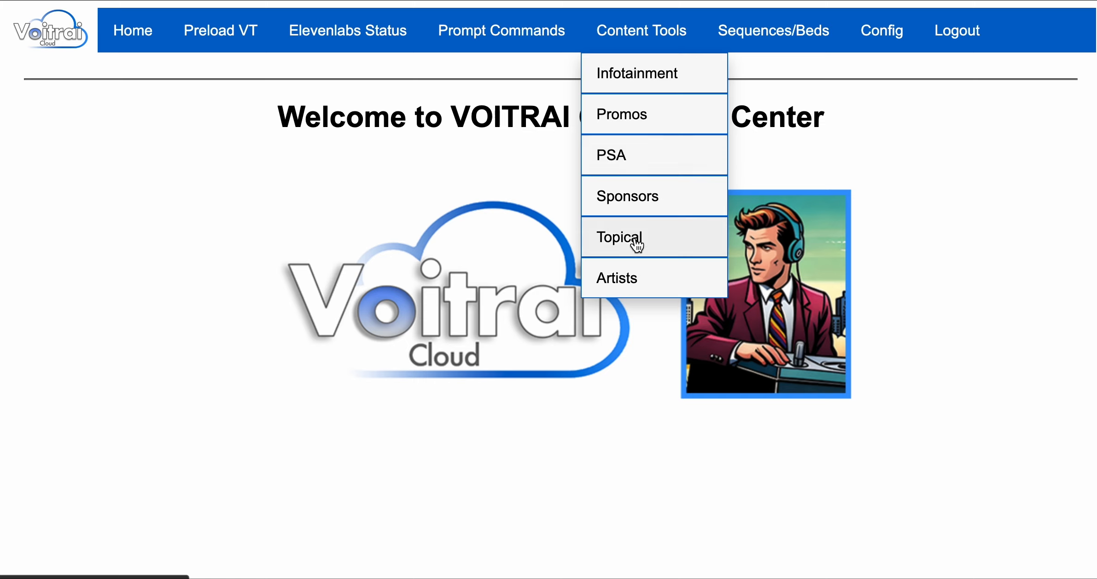
Open the promo list and edit the Rewind Diner promo to review its blurb.
{"action": "left_click", "coordinate": [628, 121]}
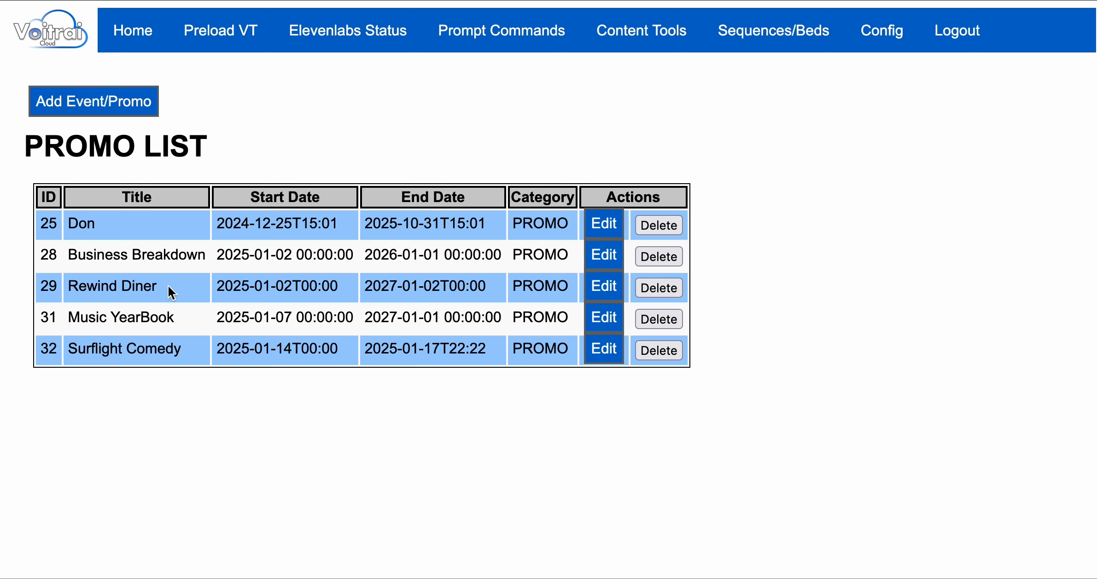
{"action": "left_click_drag", "start_coordinate": [168, 287], "coordinate": [69, 287]}
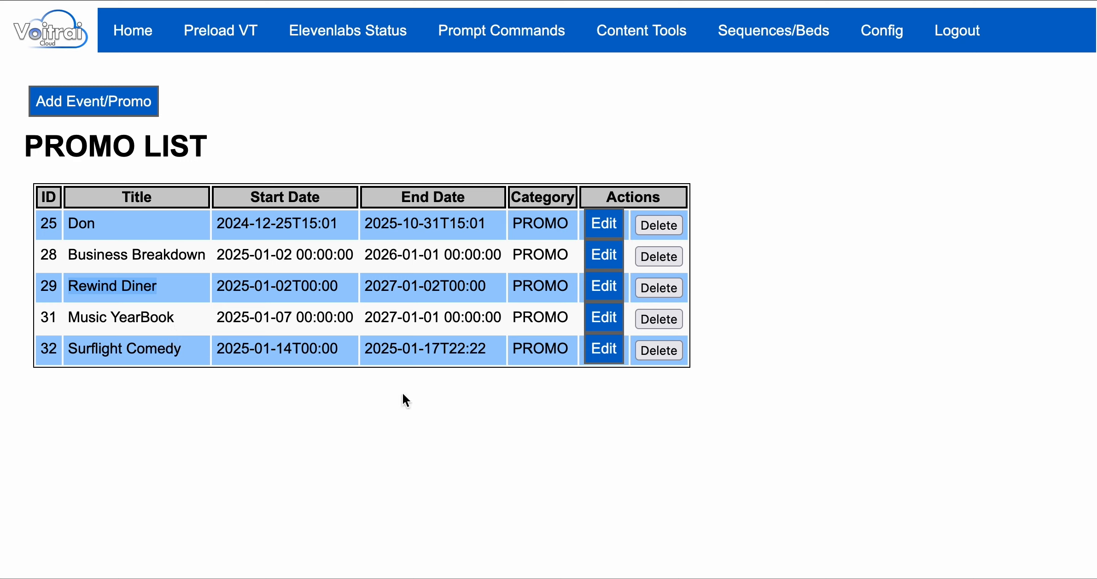
{"action": "left_click", "coordinate": [604, 288]}
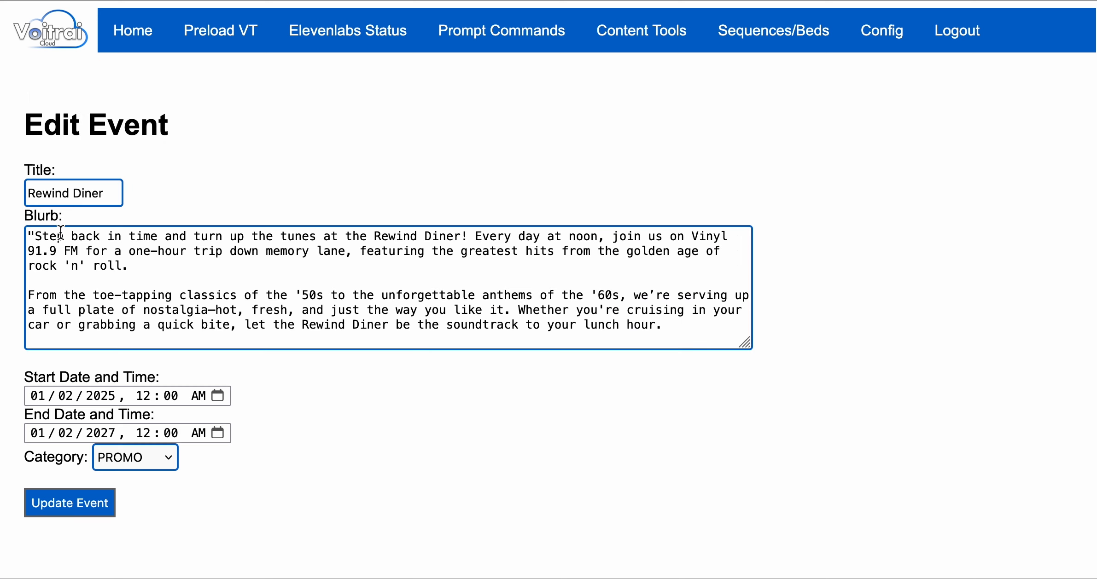
{"action": "left_click_drag", "start_coordinate": [28, 236], "coordinate": [682, 325]}
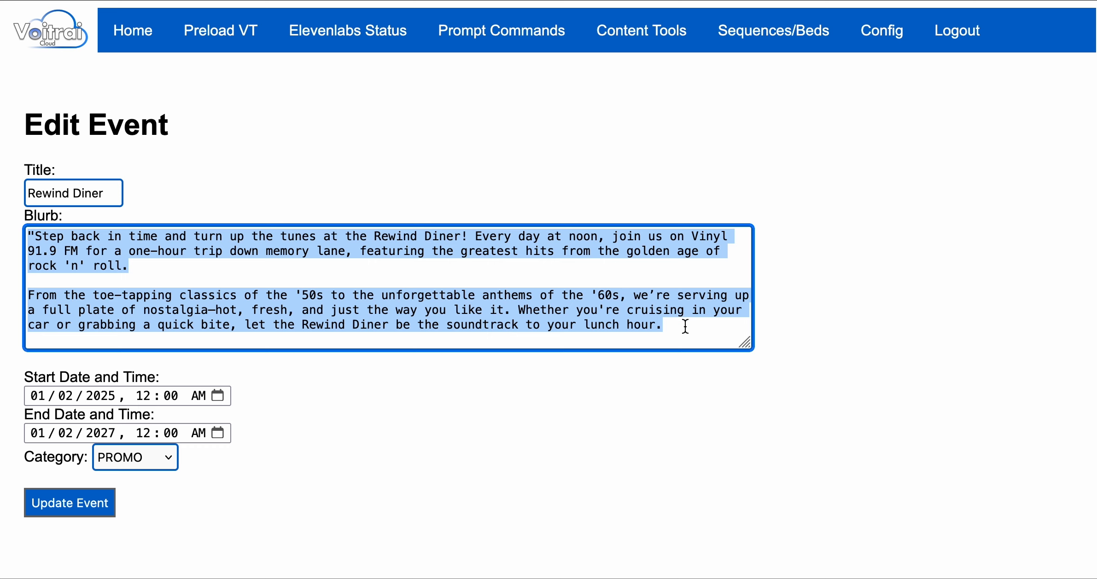
{"action": "left_click", "coordinate": [683, 331]}
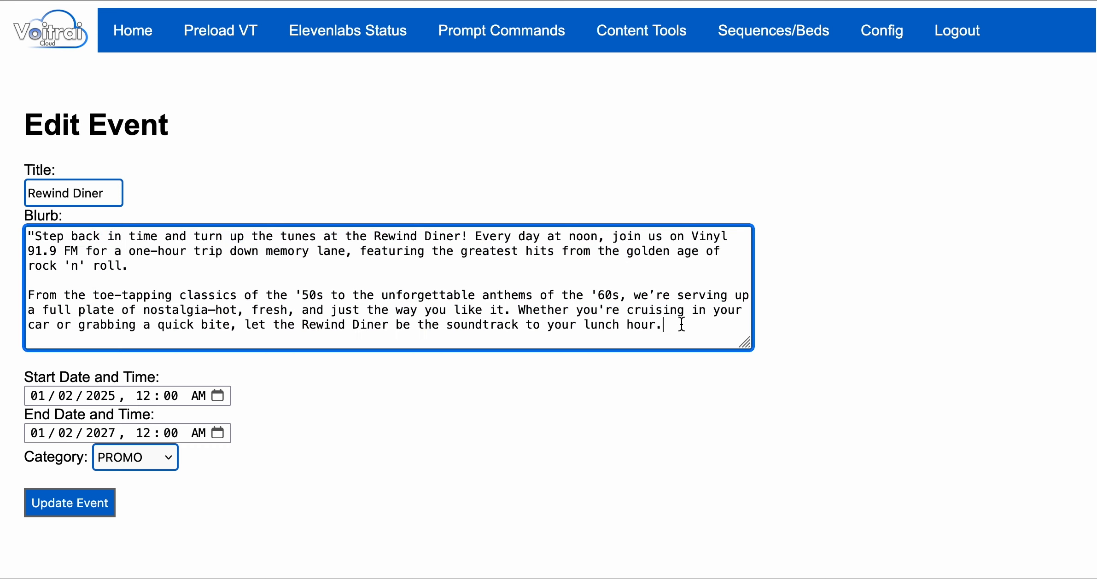
Keep Rewind Diner's category as PROMO and save the promo unchanged.
{"action": "left_click_drag", "start_coordinate": [673, 324], "coordinate": [32, 235]}
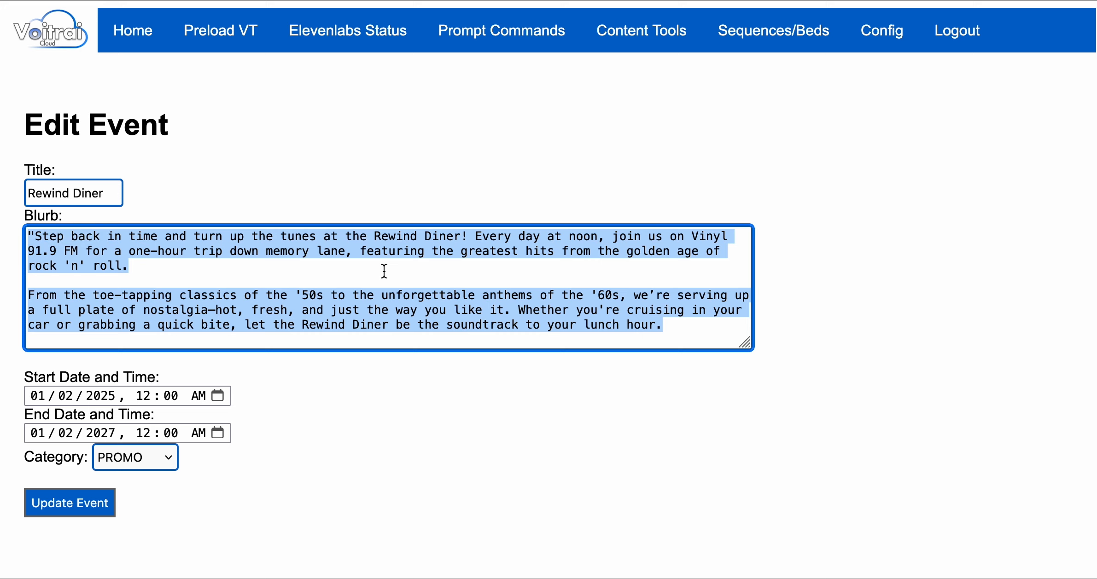
{"action": "left_click", "coordinate": [514, 281]}
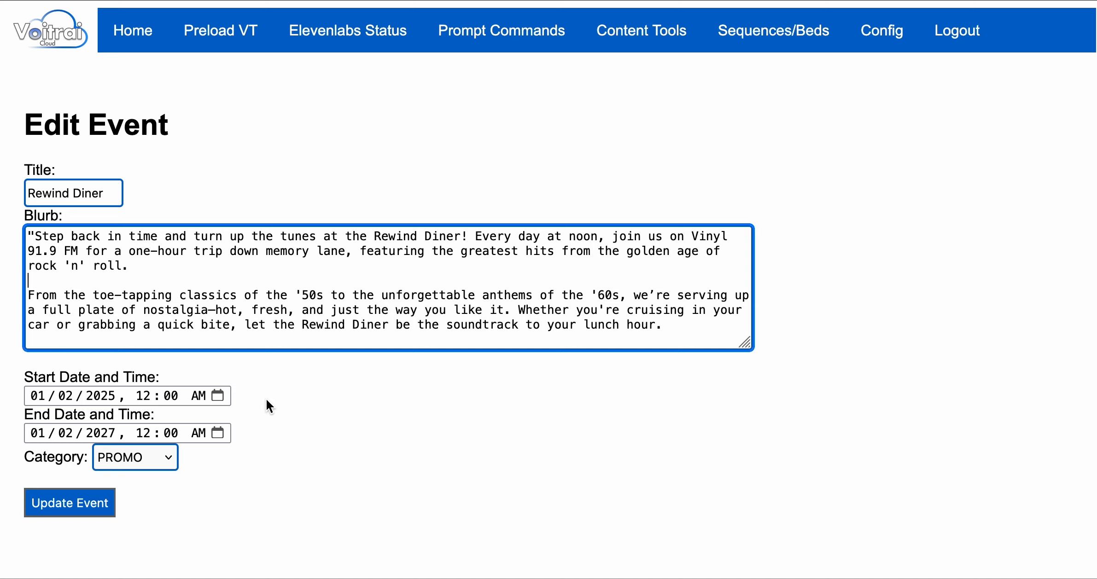
{"action": "left_click", "coordinate": [170, 459]}
{"action": "left_click", "coordinate": [163, 456]}
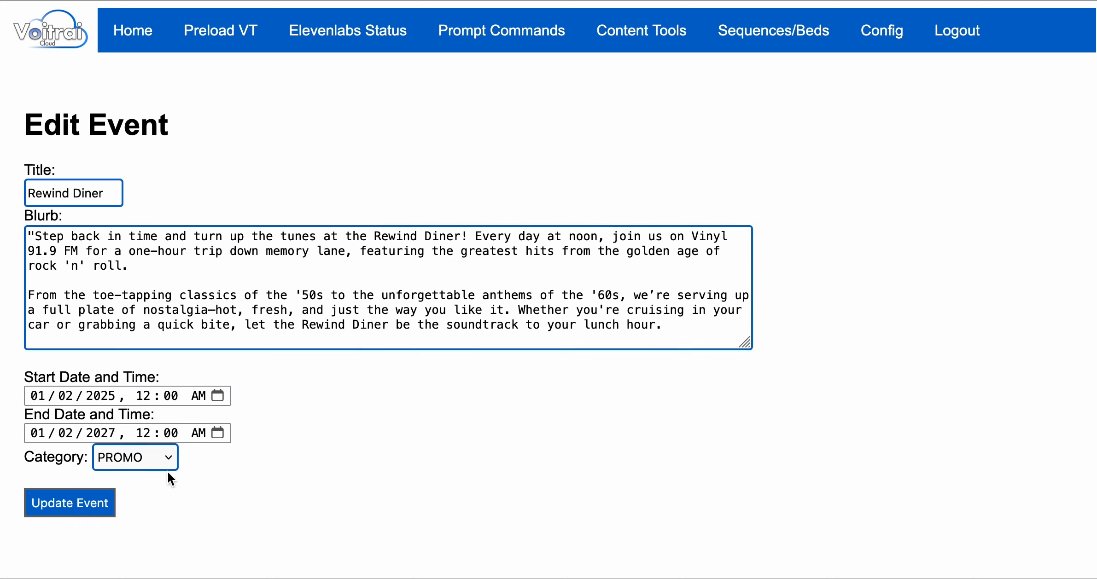
{"action": "left_click", "coordinate": [74, 508]}
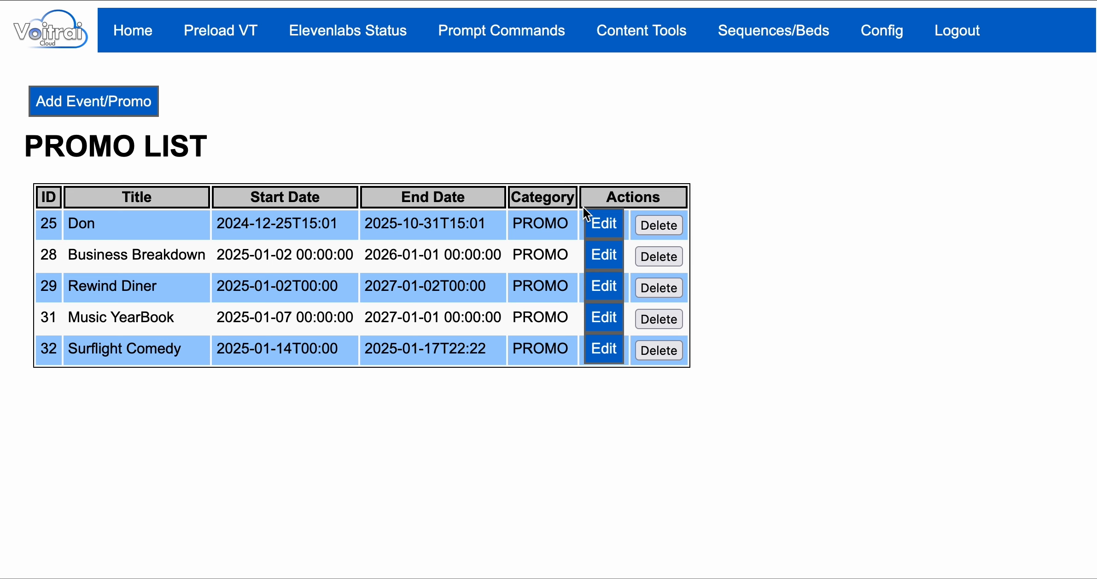
Re-save the Business Breakdown promo, dated 2025-01-02T00:00 to 2026-01-01T00:00.
{"action": "left_click", "coordinate": [604, 254]}
{"action": "left_click_drag", "start_coordinate": [239, 321], "coordinate": [3, 220]}
{"action": "left_click", "coordinate": [95, 193]}
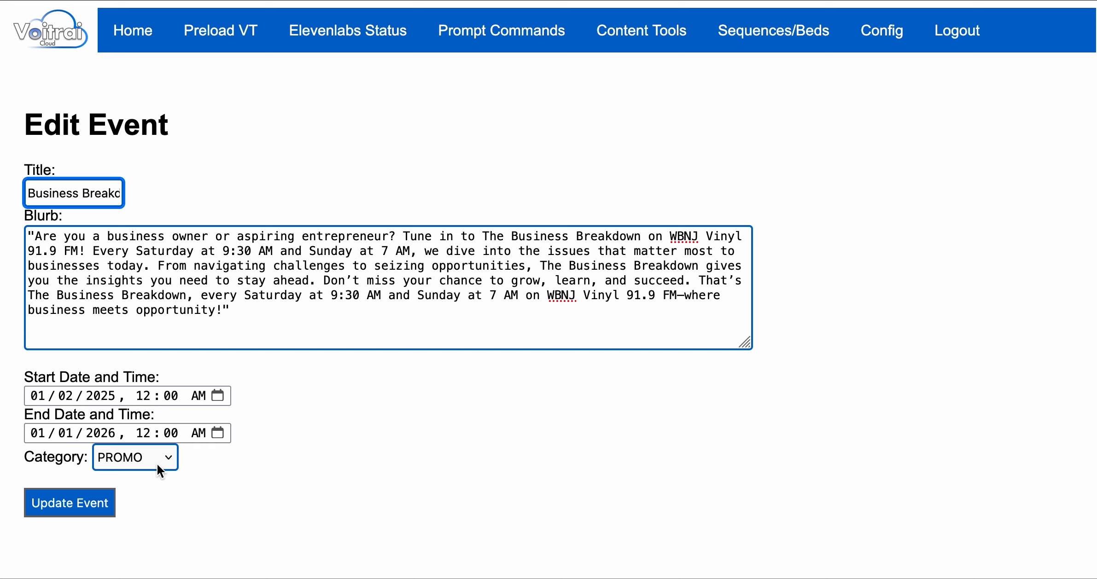
{"action": "left_click", "coordinate": [81, 504]}
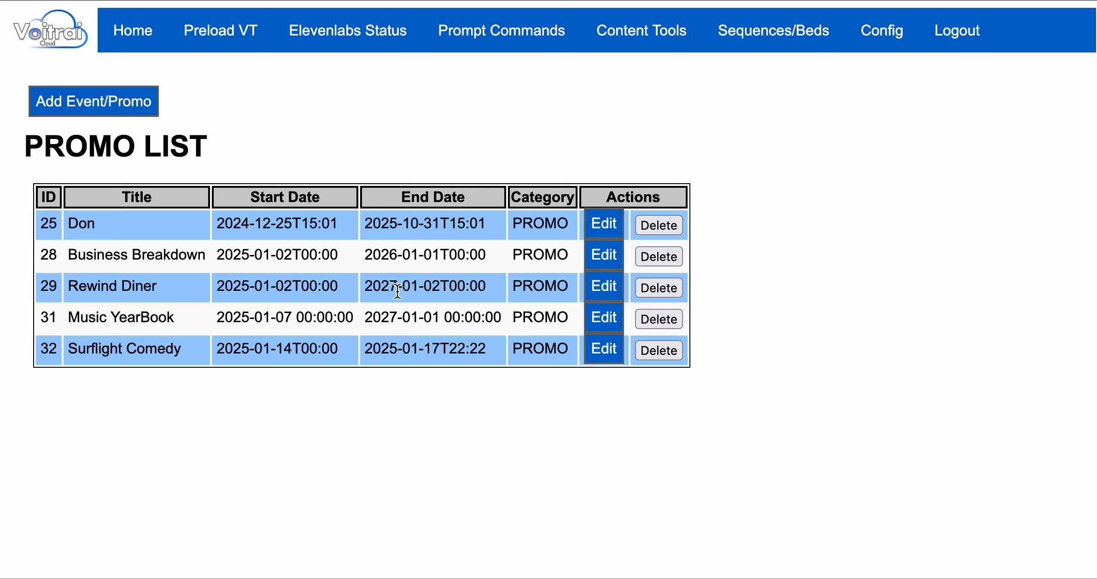
Open the PSA list and edit the LCA Auction PSA to review its blurb.
{"action": "mouse_move", "coordinate": [608, 44]}
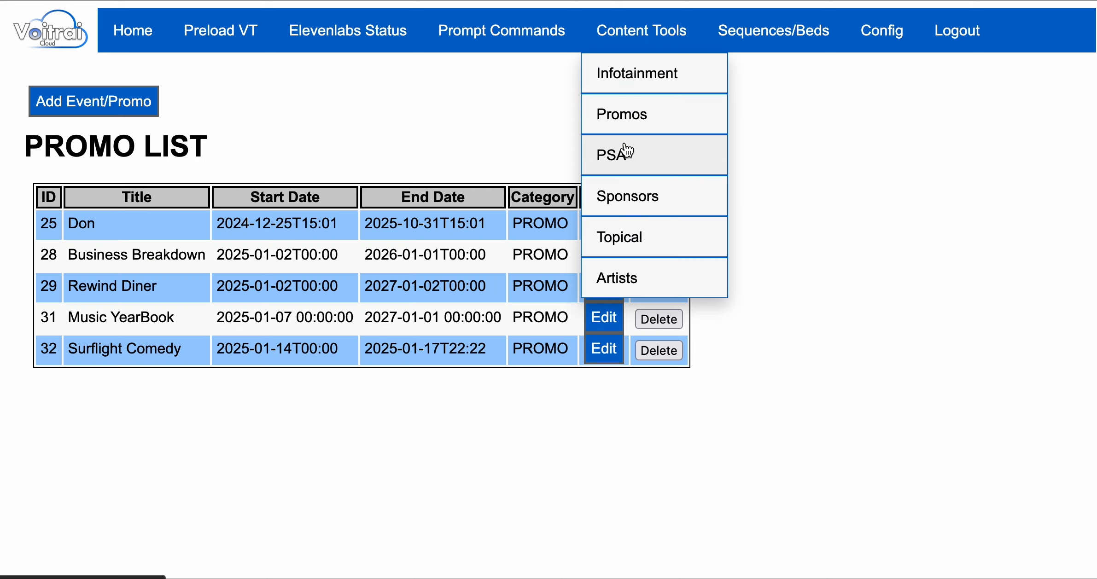
{"action": "left_click", "coordinate": [617, 166]}
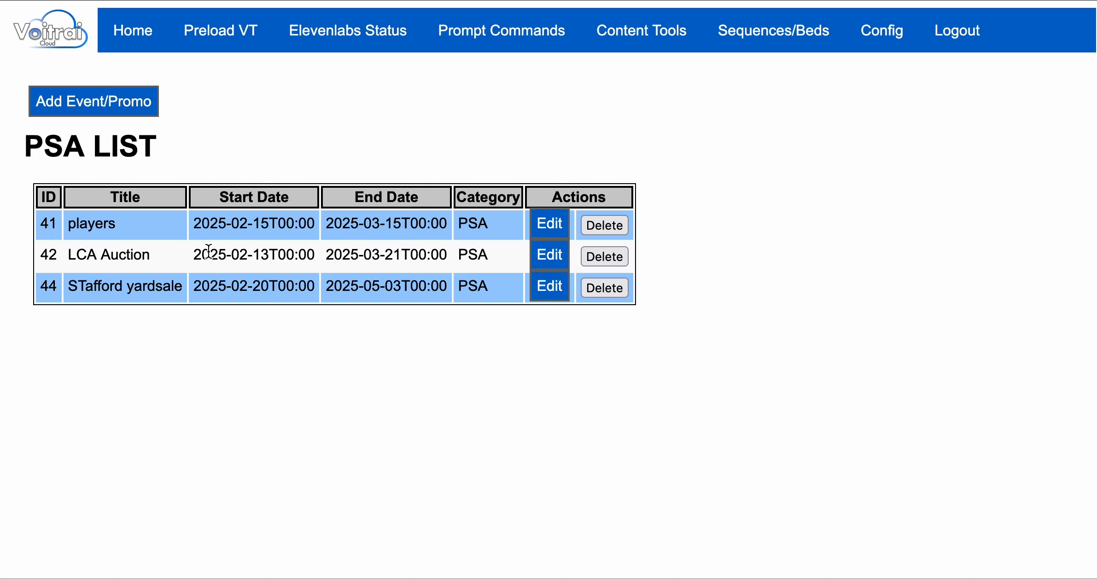
{"action": "left_click", "coordinate": [555, 257]}
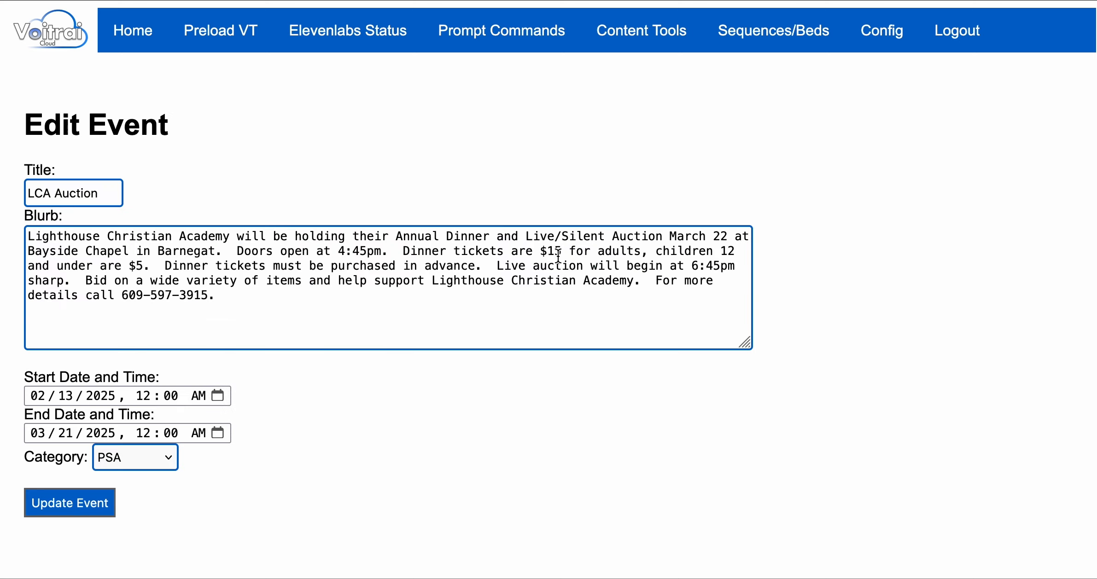
{"action": "left_click", "coordinate": [232, 299]}
{"action": "key", "text": "super+a"}
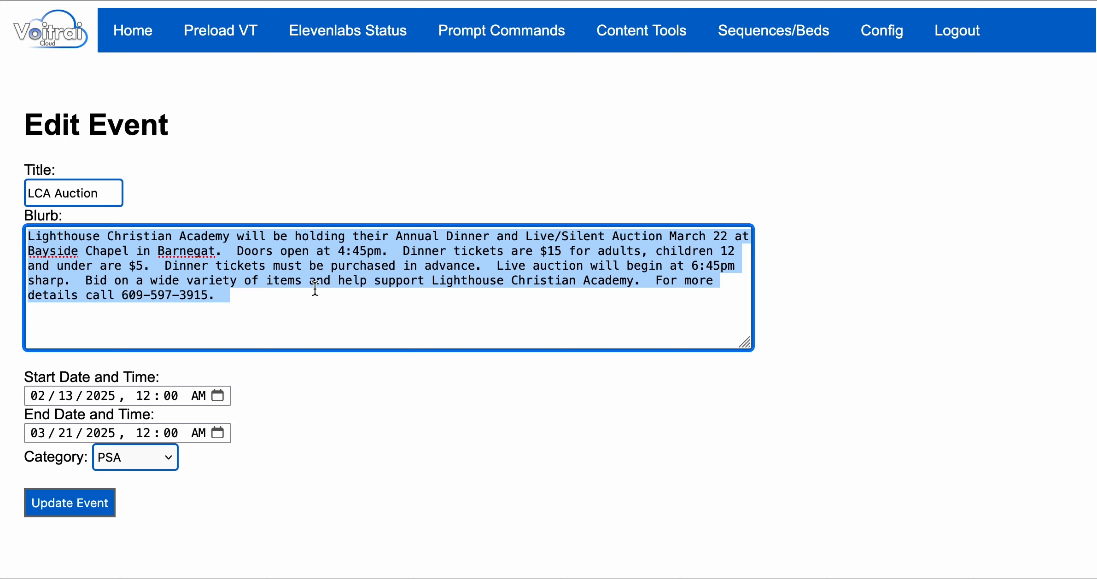
{"action": "left_click", "coordinate": [238, 304]}
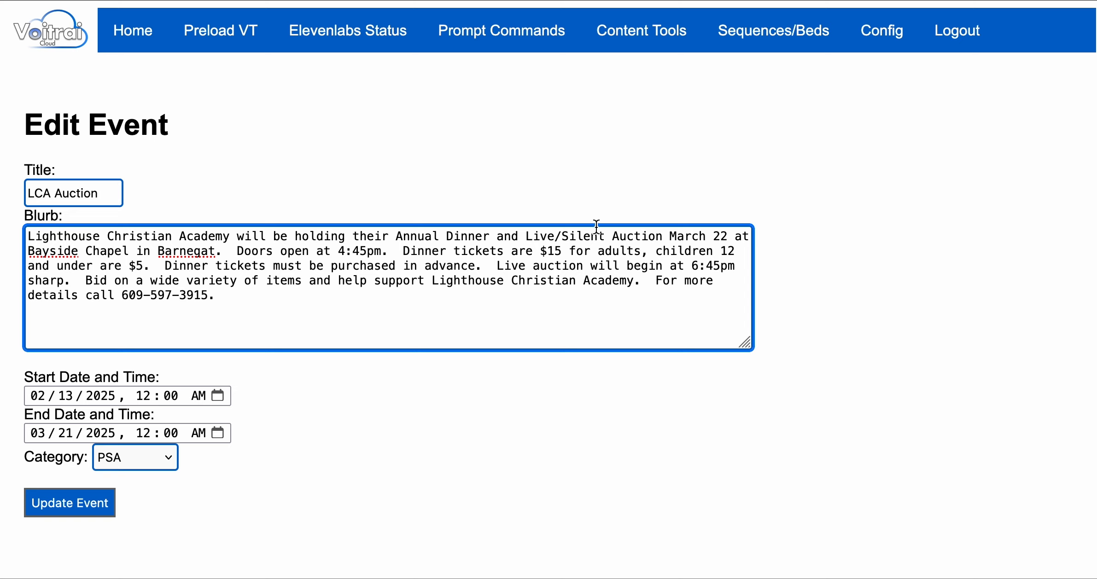
Note the March 22 date, keep the category as PSA, and save LCA Auction.
{"action": "left_click_drag", "start_coordinate": [669, 236], "coordinate": [734, 236]}
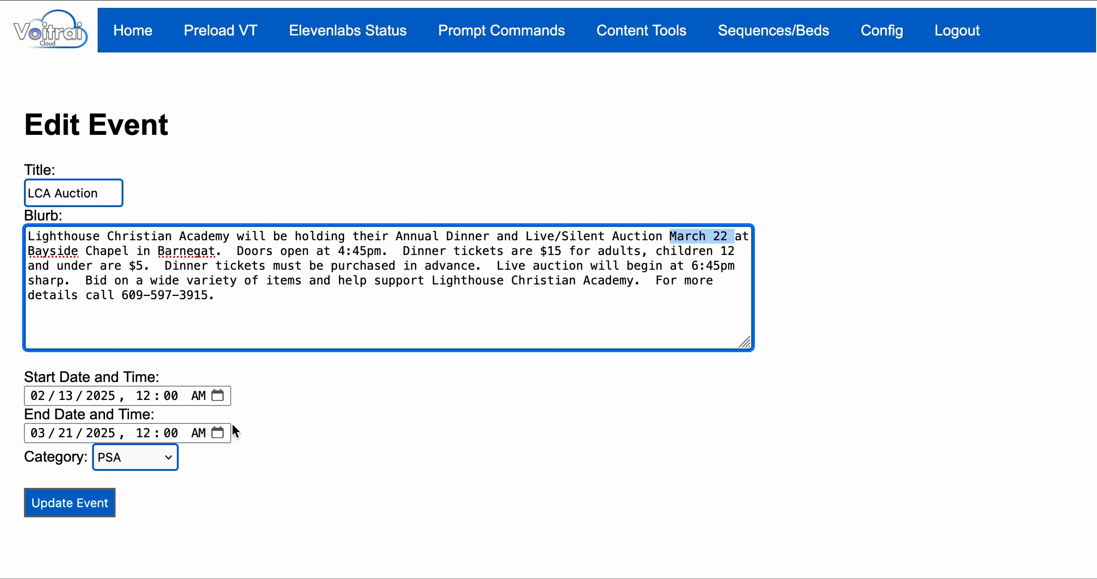
{"action": "left_click", "coordinate": [168, 457]}
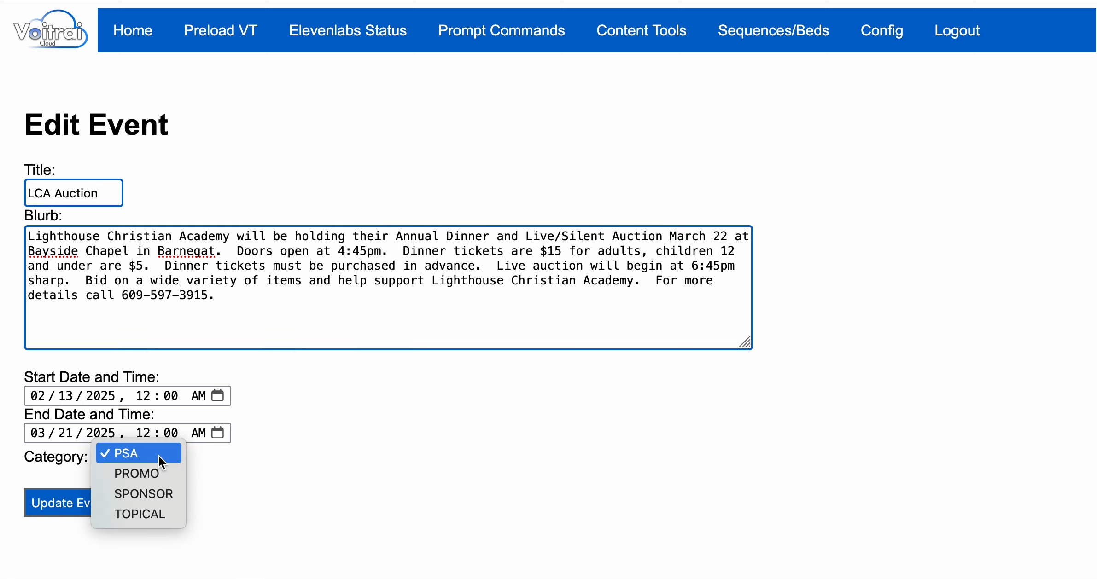
{"action": "left_click", "coordinate": [159, 456]}
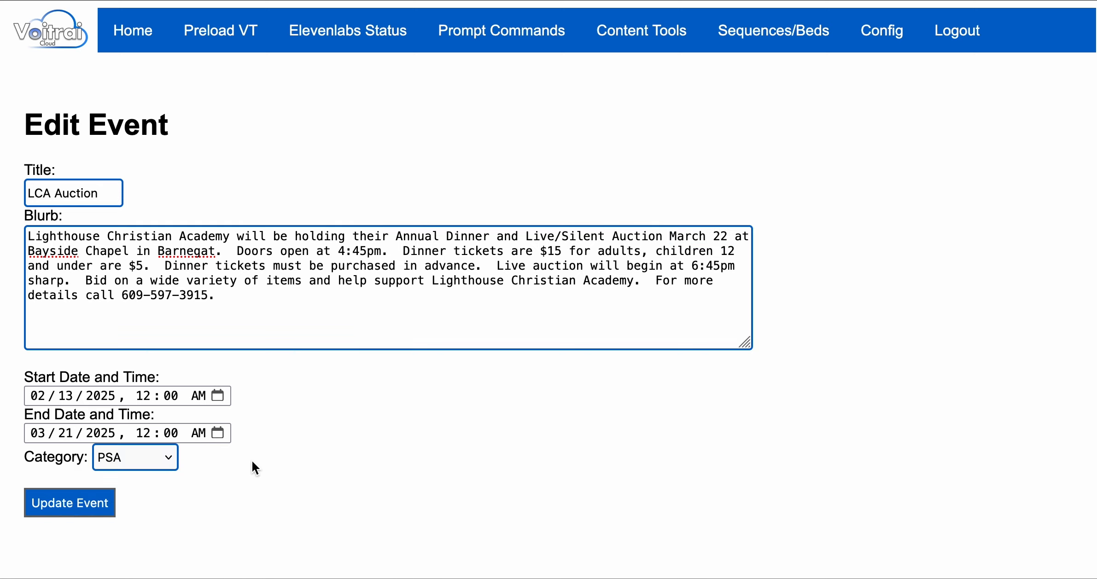
{"action": "left_click", "coordinate": [85, 505]}
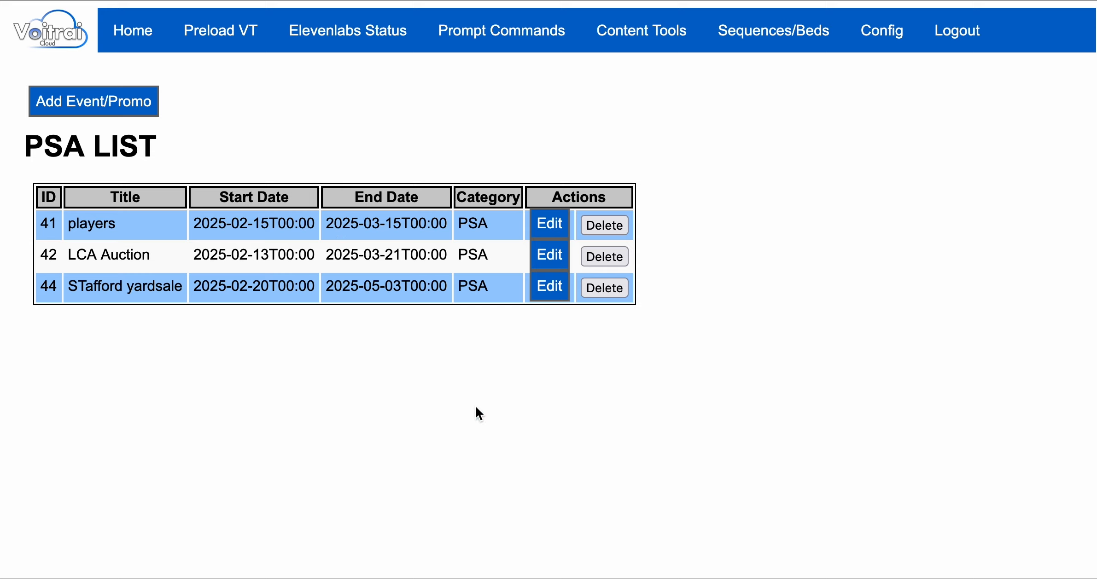
Re-save the single Blank sponsor entry unchanged with category SPONSOR.
{"action": "mouse_move", "coordinate": [641, 30]}
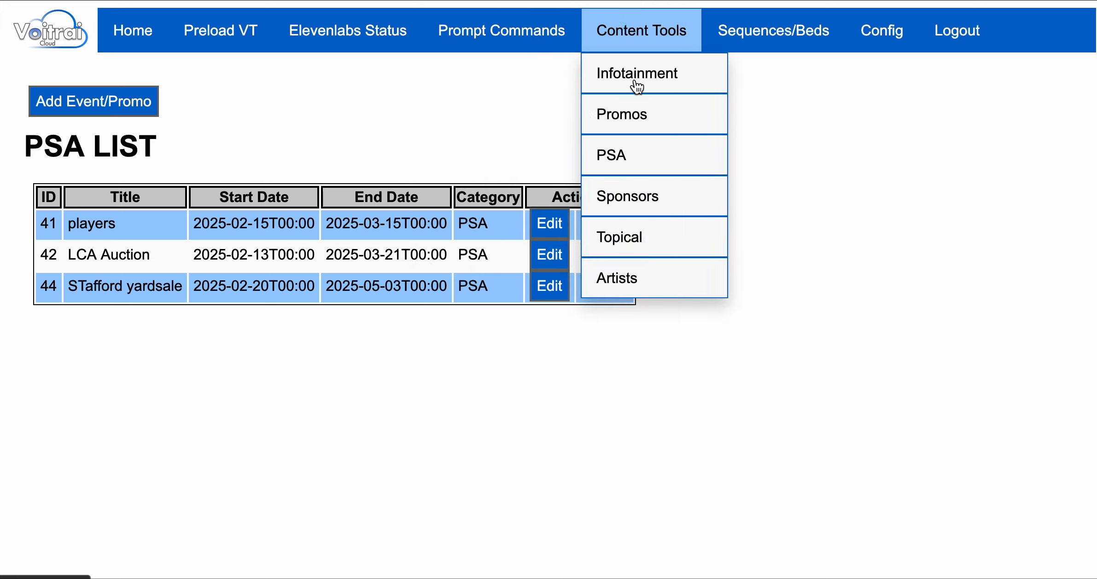
{"action": "left_click", "coordinate": [635, 203]}
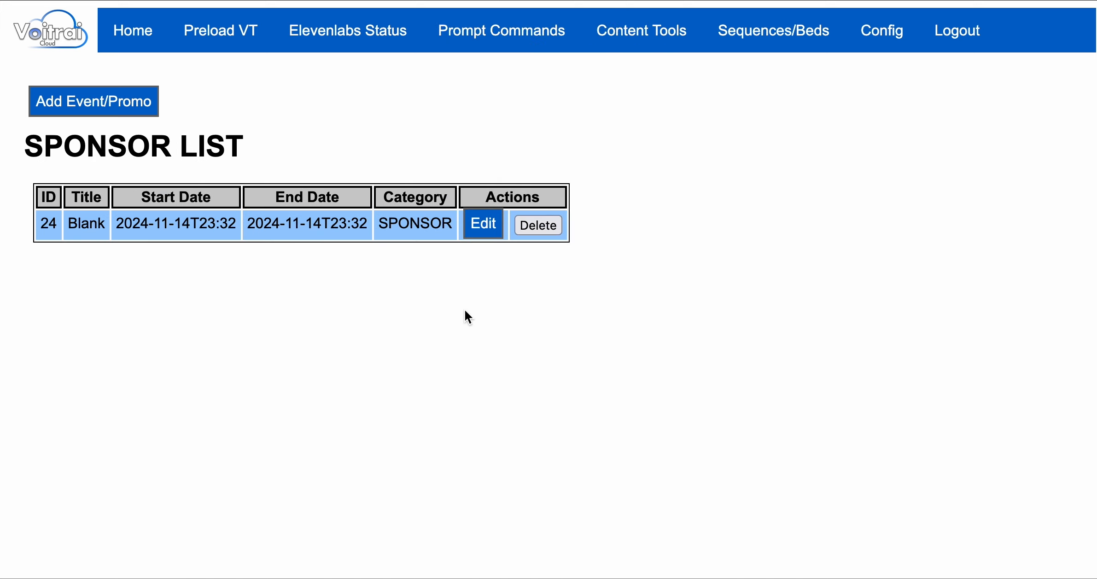
{"action": "left_click", "coordinate": [477, 230]}
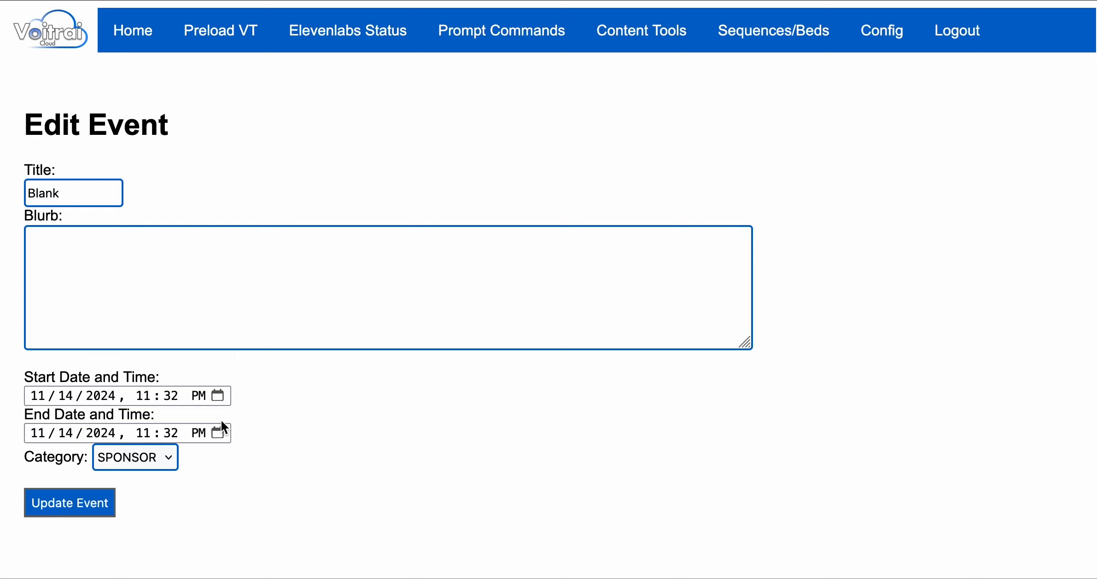
{"action": "left_click", "coordinate": [79, 502]}
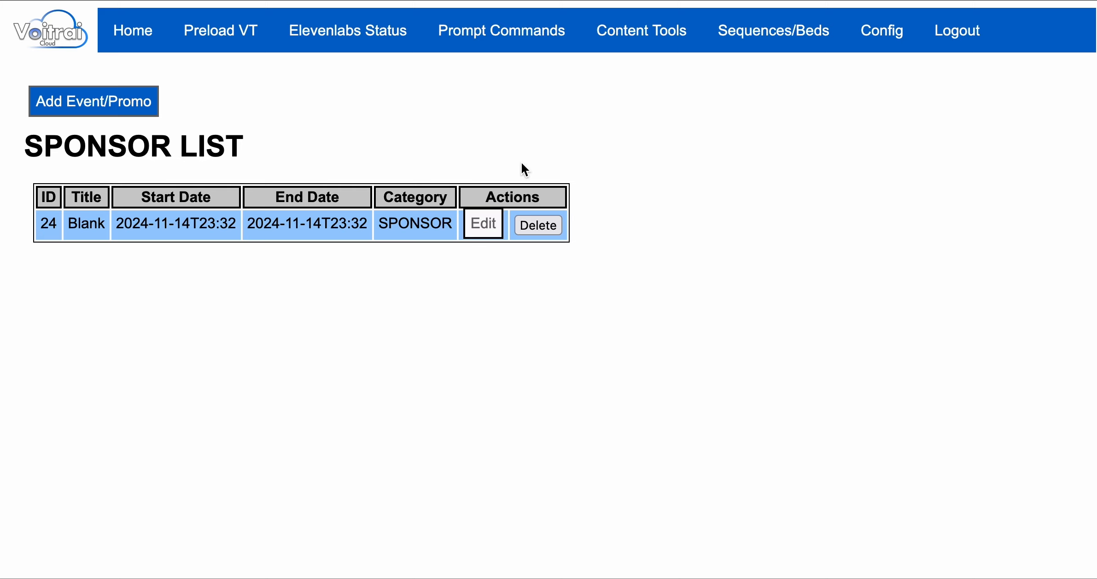
{"action": "mouse_move", "coordinate": [649, 30]}
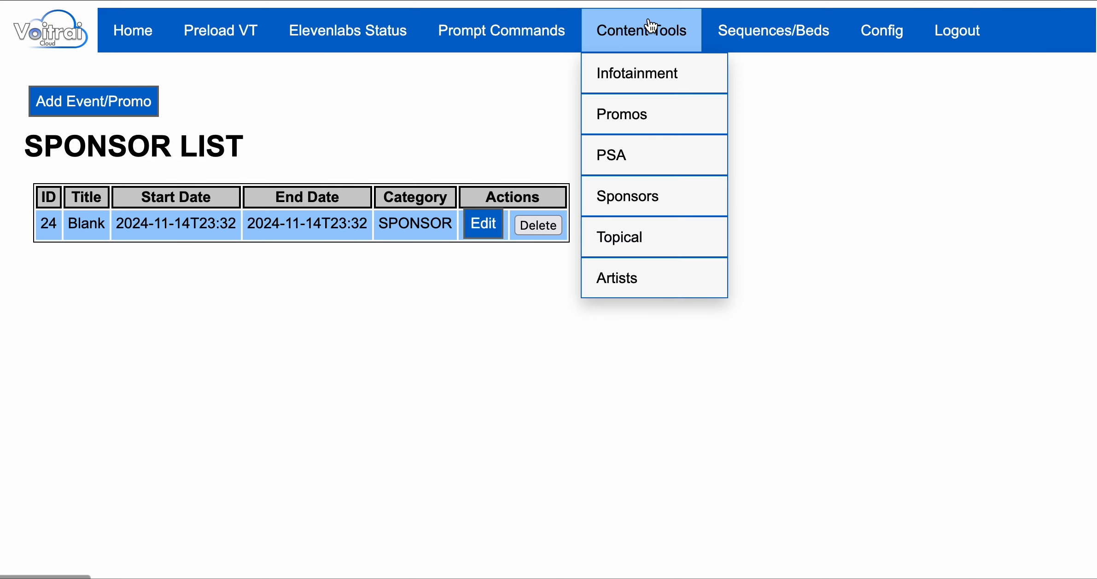
{"action": "left_click", "coordinate": [620, 246]}
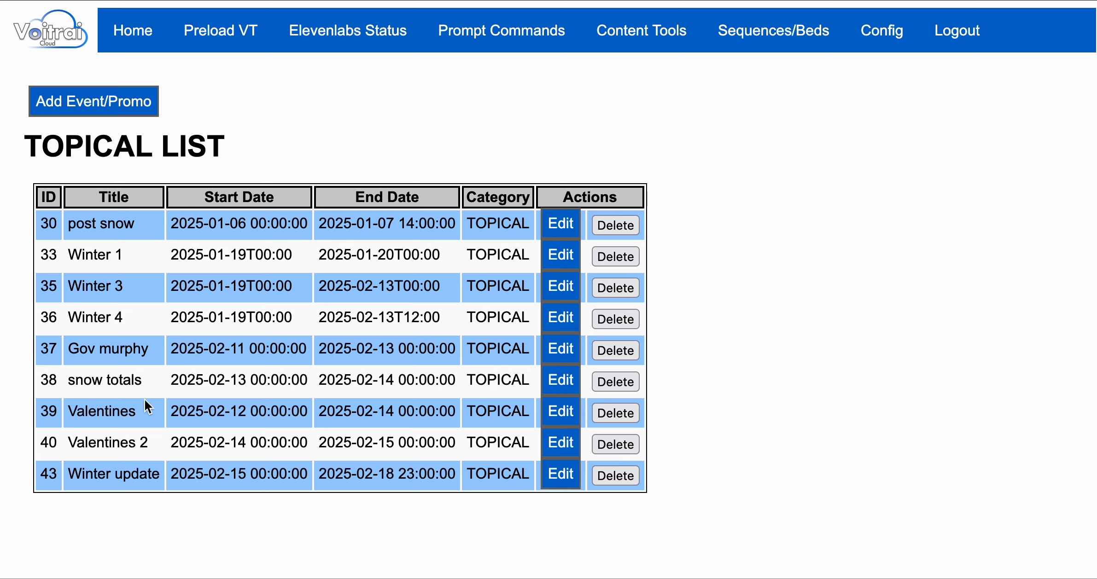
{"action": "left_click_drag", "start_coordinate": [139, 421], "coordinate": [59, 412]}
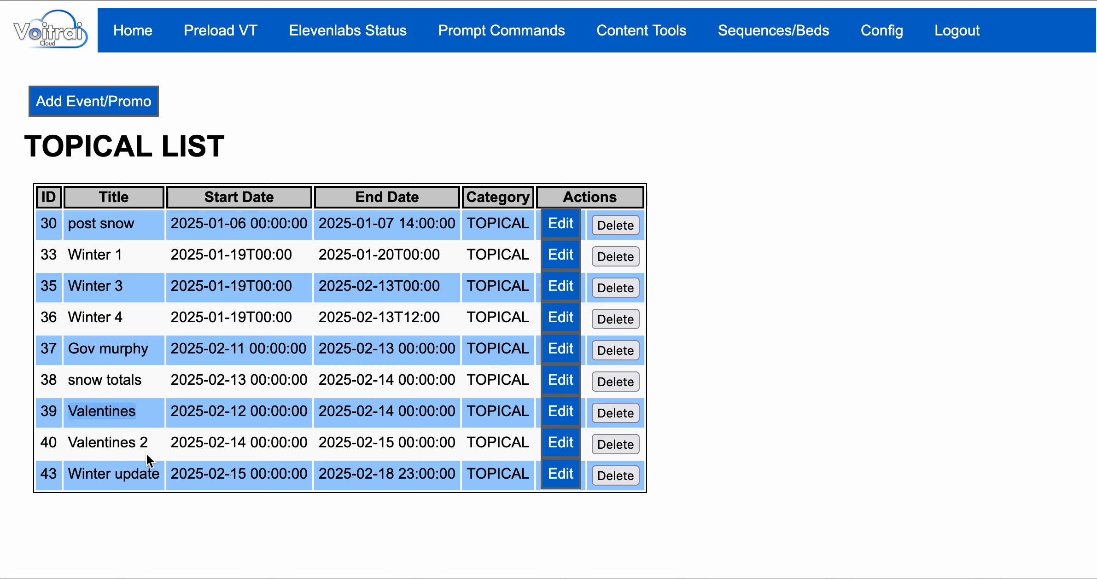
{"action": "left_click_drag", "start_coordinate": [161, 475], "coordinate": [65, 480]}
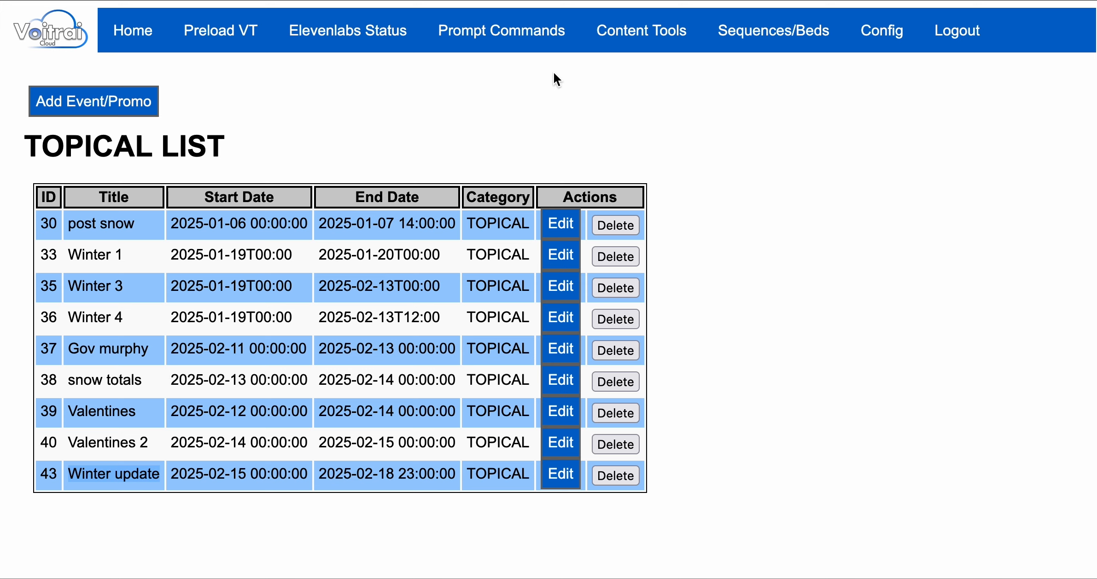
{"action": "mouse_move", "coordinate": [599, 32]}
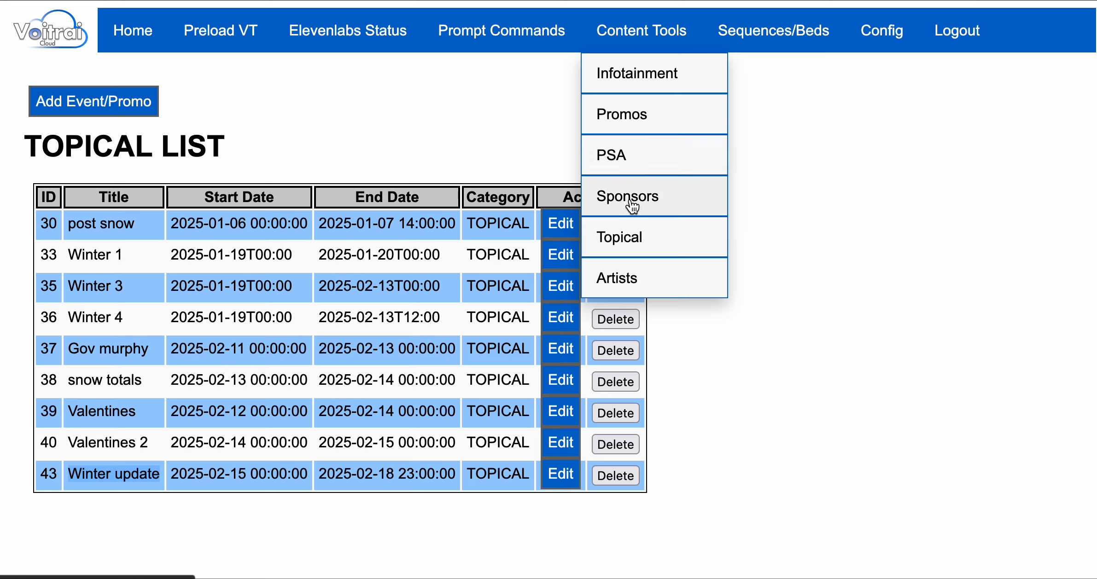
{"action": "left_click", "coordinate": [759, 216]}
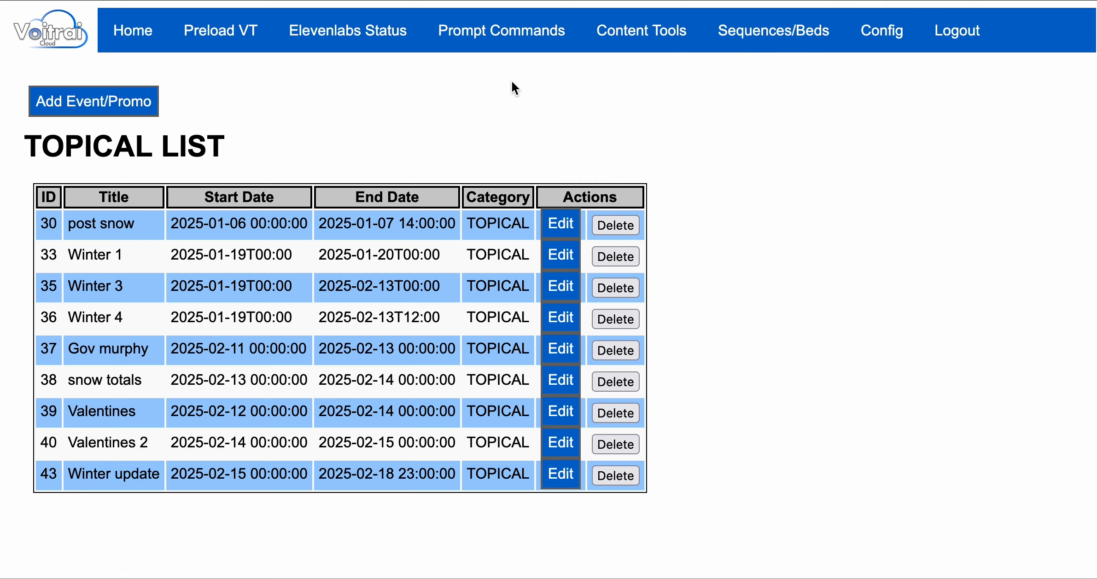
{"action": "mouse_move", "coordinate": [479, 31]}
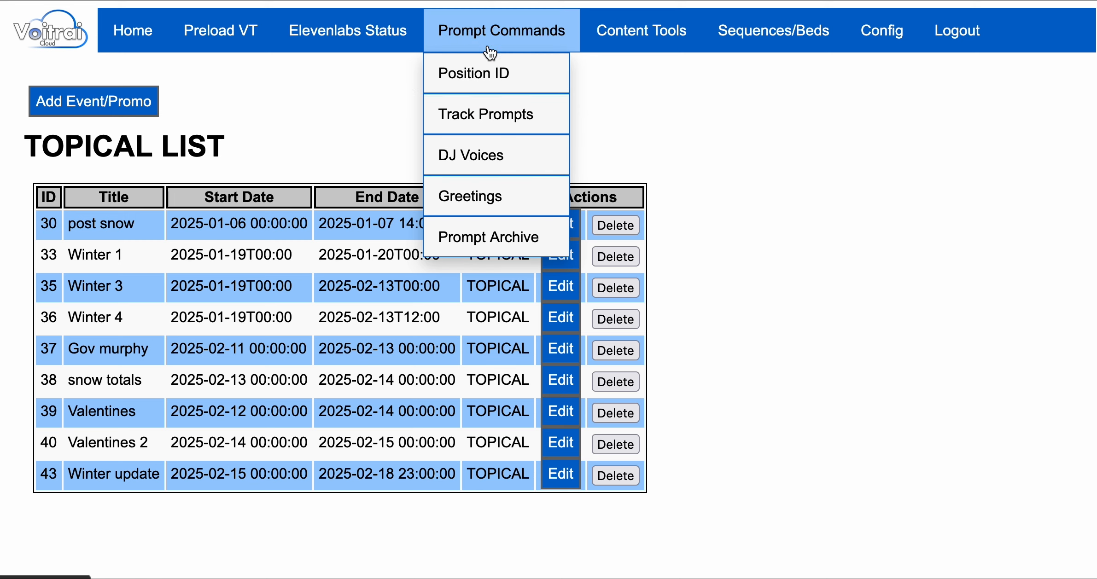
Open the 03-Break 1 (Even Hours)-MTWTFSS track prompt for editing.
{"action": "left_click", "coordinate": [481, 116]}
{"action": "scroll", "coordinate": [544, 356], "scroll_direction": "down", "scroll_amount": 1}
{"action": "scroll", "coordinate": [544, 353], "scroll_direction": "down", "scroll_amount": 3}
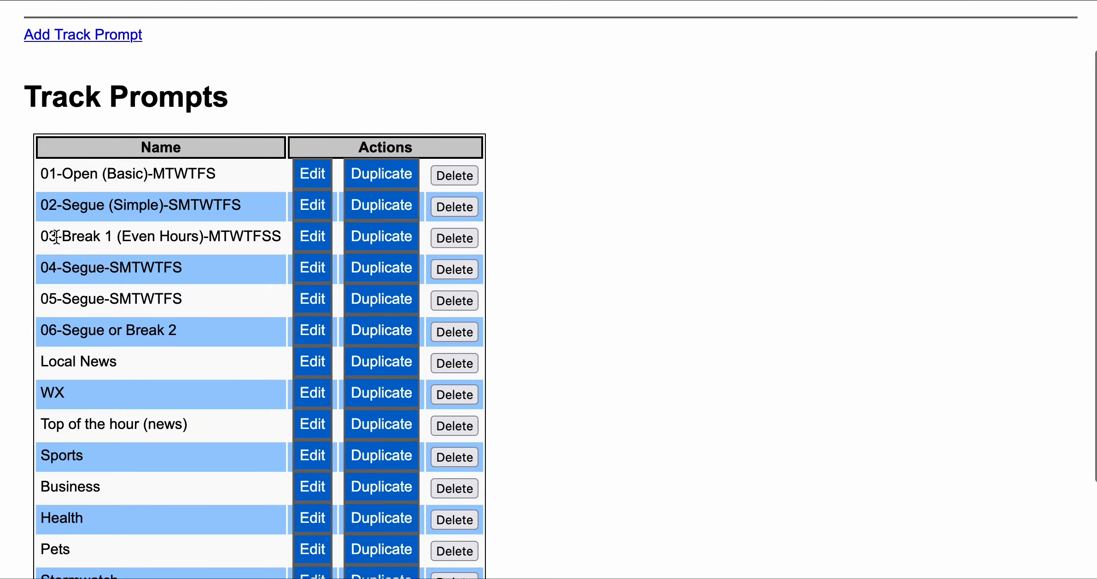
{"action": "left_click", "coordinate": [312, 238]}
Point out the {promo} placeholder in the prompt's Direction text.
{"action": "scroll", "coordinate": [667, 374], "scroll_direction": "down", "scroll_amount": 5}
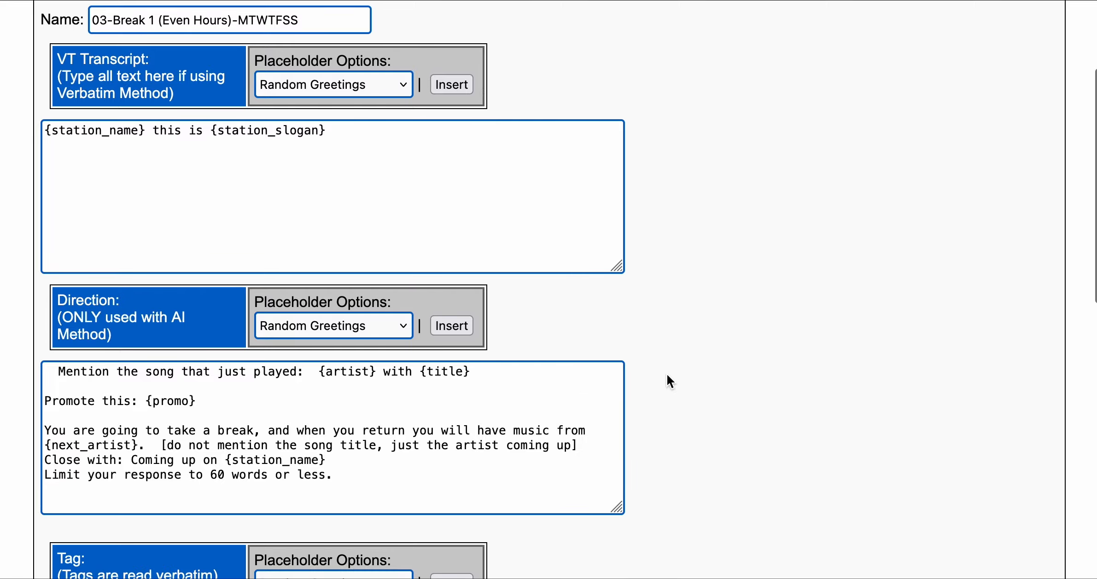
{"action": "left_click_drag", "start_coordinate": [197, 360], "coordinate": [141, 362]}
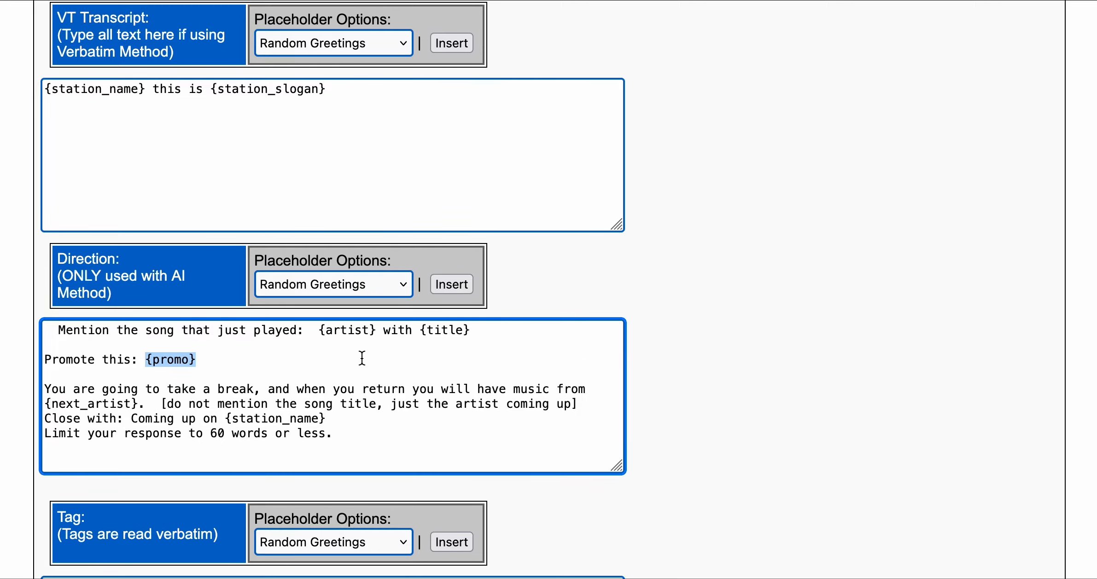
{"action": "left_click", "coordinate": [120, 358]}
{"action": "left_click", "coordinate": [198, 358]}
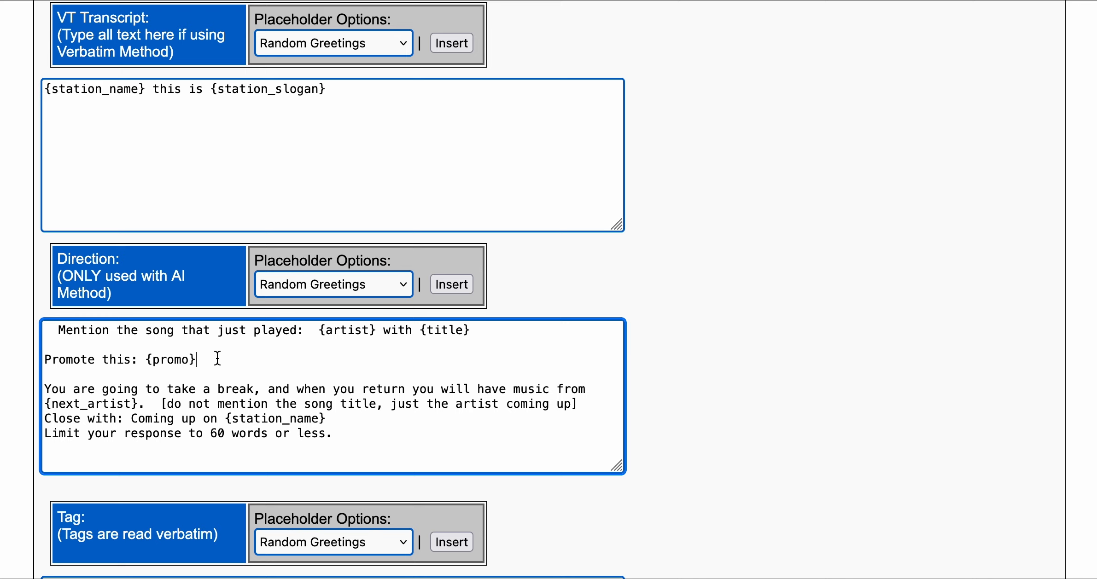
{"action": "left_click_drag", "start_coordinate": [218, 359], "coordinate": [145, 359]}
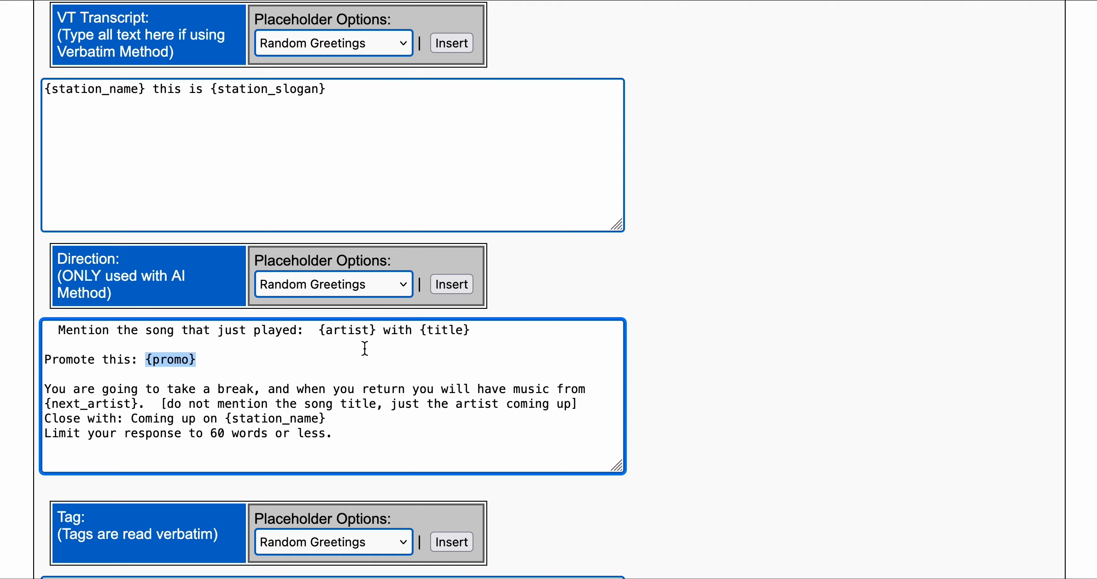
{"action": "left_click", "coordinate": [124, 330]}
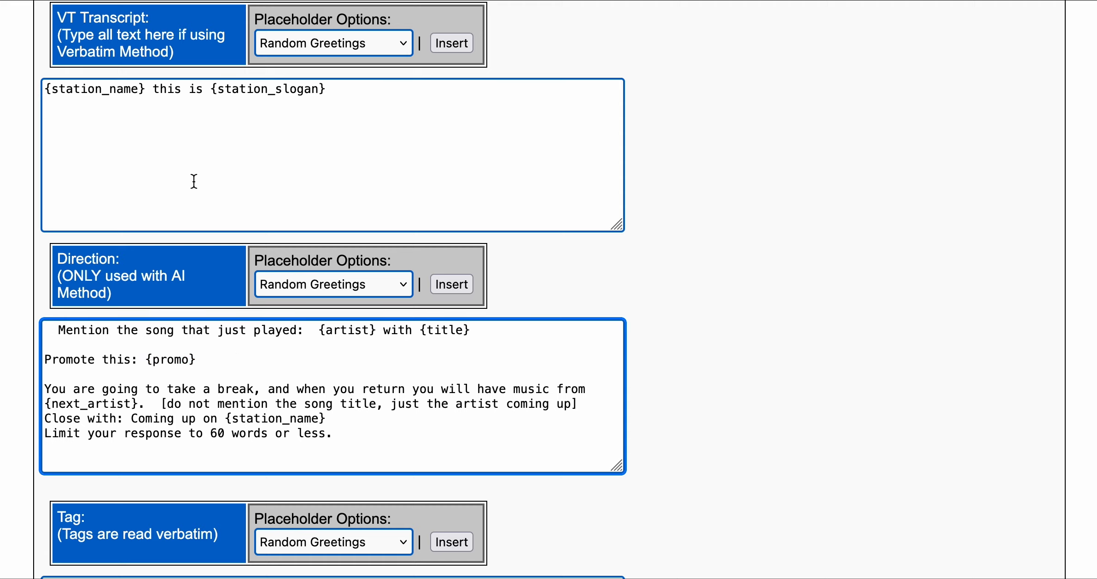
Highlight the {artist}, {title} and {promo} placeholders, the break sentence, and the no-song-name note.
{"action": "scroll", "coordinate": [193, 180], "scroll_direction": "up", "scroll_amount": 1}
{"action": "scroll", "coordinate": [194, 182], "scroll_direction": "up", "scroll_amount": 1}
{"action": "scroll", "coordinate": [194, 182], "scroll_direction": "down", "scroll_amount": 1}
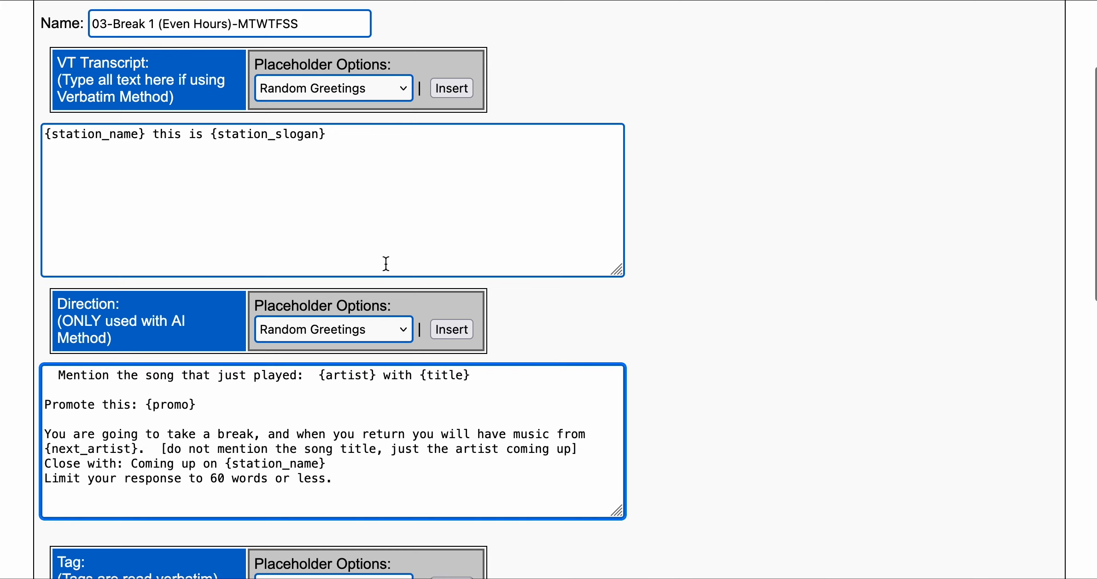
{"action": "scroll", "coordinate": [386, 264], "scroll_direction": "down", "scroll_amount": 3}
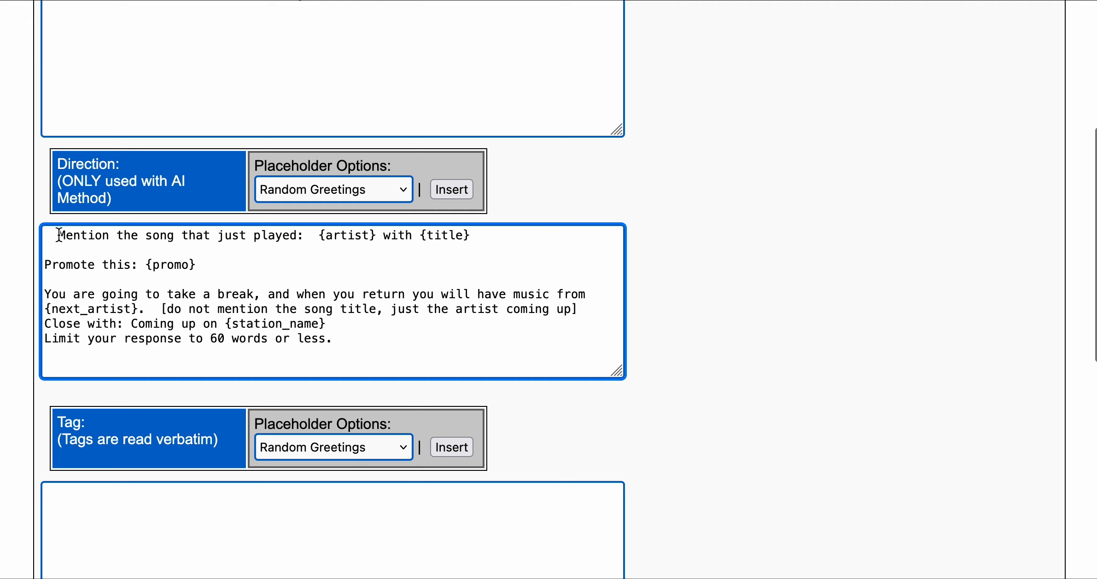
{"action": "left_click_drag", "start_coordinate": [60, 235], "coordinate": [319, 239]}
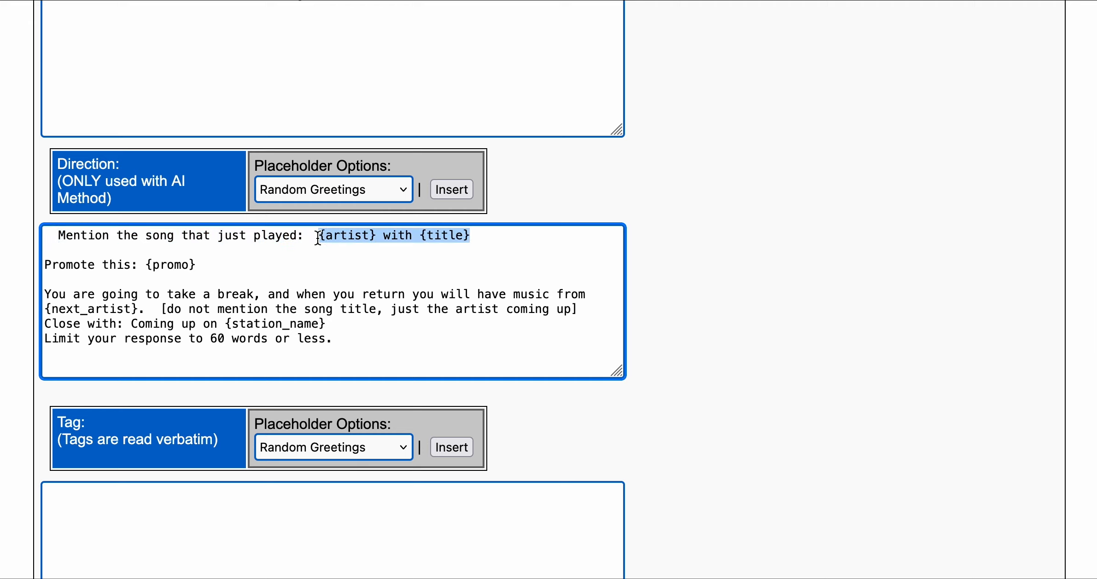
{"action": "left_click", "coordinate": [443, 259]}
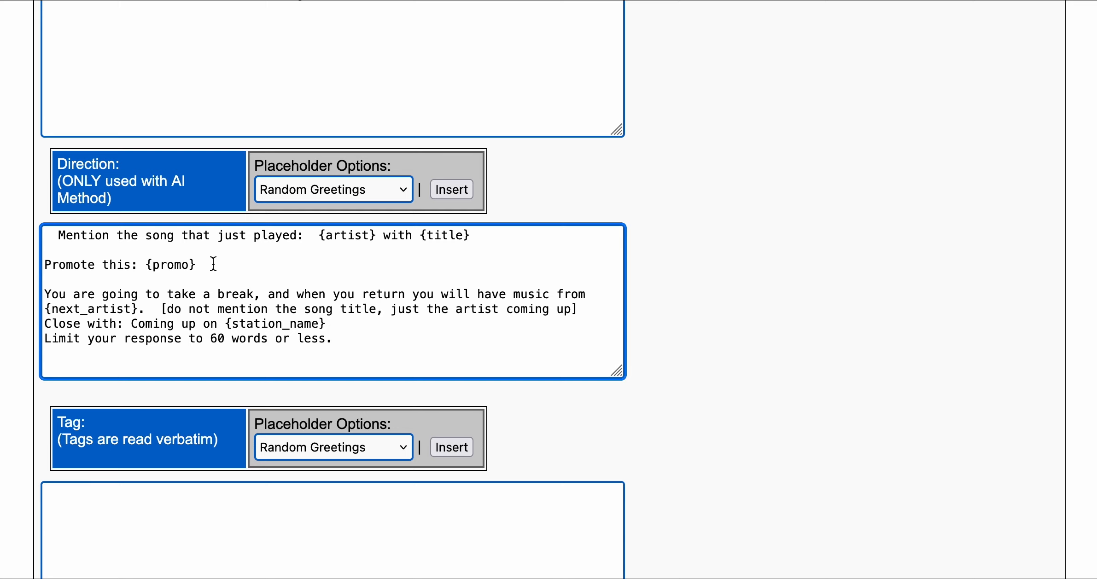
{"action": "left_click_drag", "start_coordinate": [198, 265], "coordinate": [143, 265]}
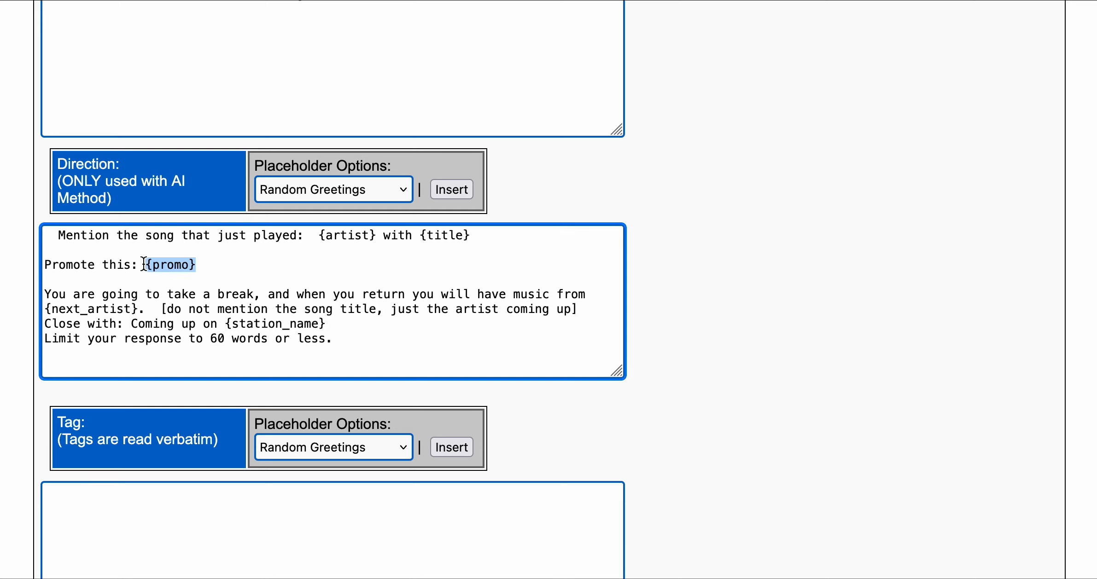
{"action": "left_click", "coordinate": [262, 266]}
{"action": "double_click", "coordinate": [49, 295]}
{"action": "mouse_move", "coordinate": [45, 295]}
{"action": "left_mouse_down"}
{"action": "mouse_move", "coordinate": [465, 291]}
{"action": "mouse_move", "coordinate": [537, 311]}
{"action": "mouse_move", "coordinate": [509, 322]}
{"action": "mouse_move", "coordinate": [268, 298]}
{"action": "mouse_move", "coordinate": [171, 312]}
{"action": "mouse_move", "coordinate": [45, 309]}
{"action": "left_mouse_up"}
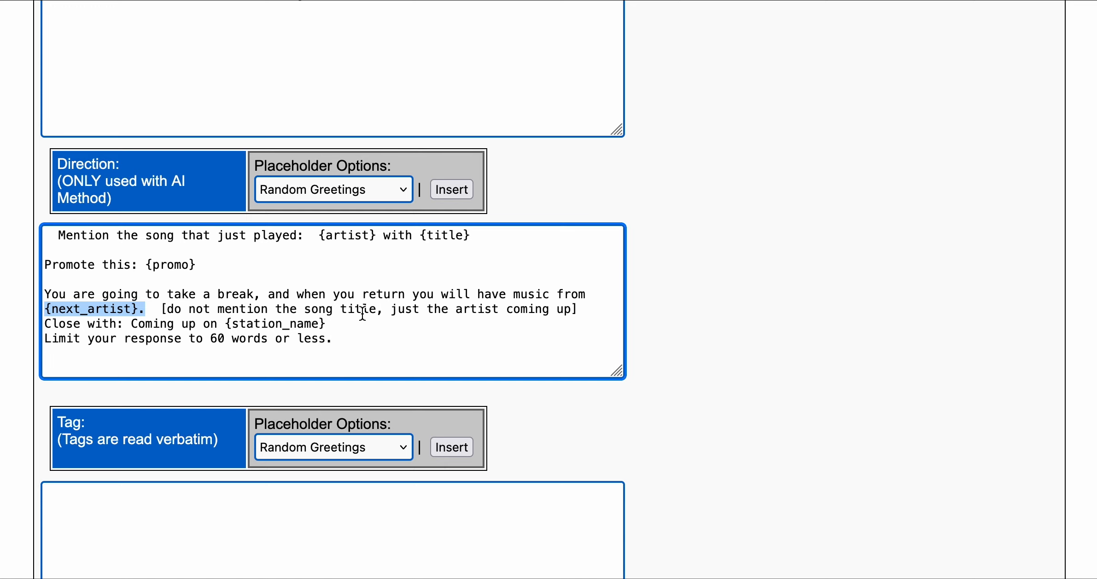
{"action": "left_click_drag", "start_coordinate": [586, 310], "coordinate": [164, 310]}
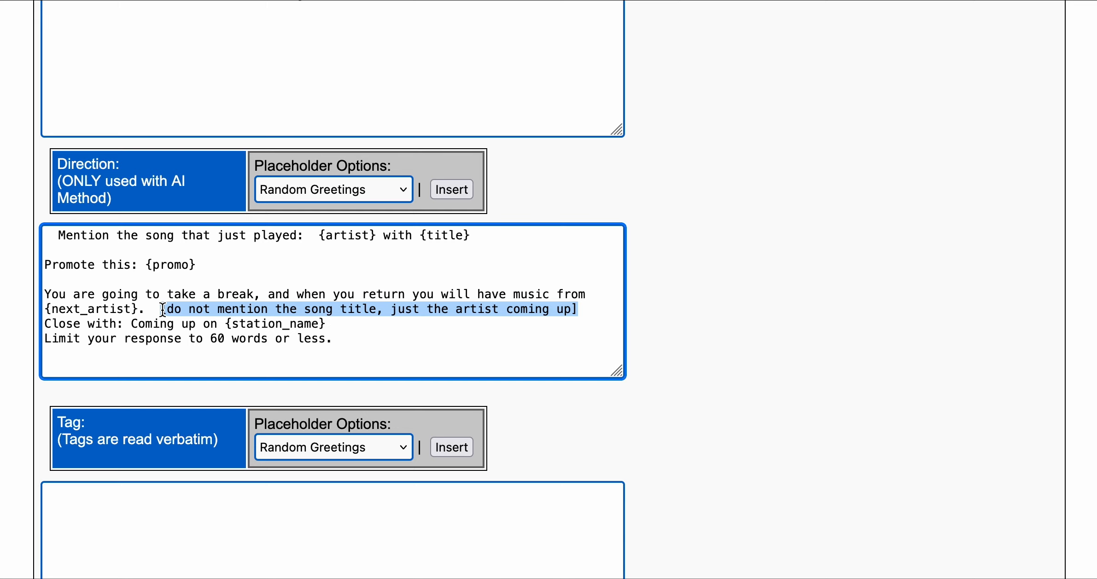
{"action": "left_click", "coordinate": [403, 334]}
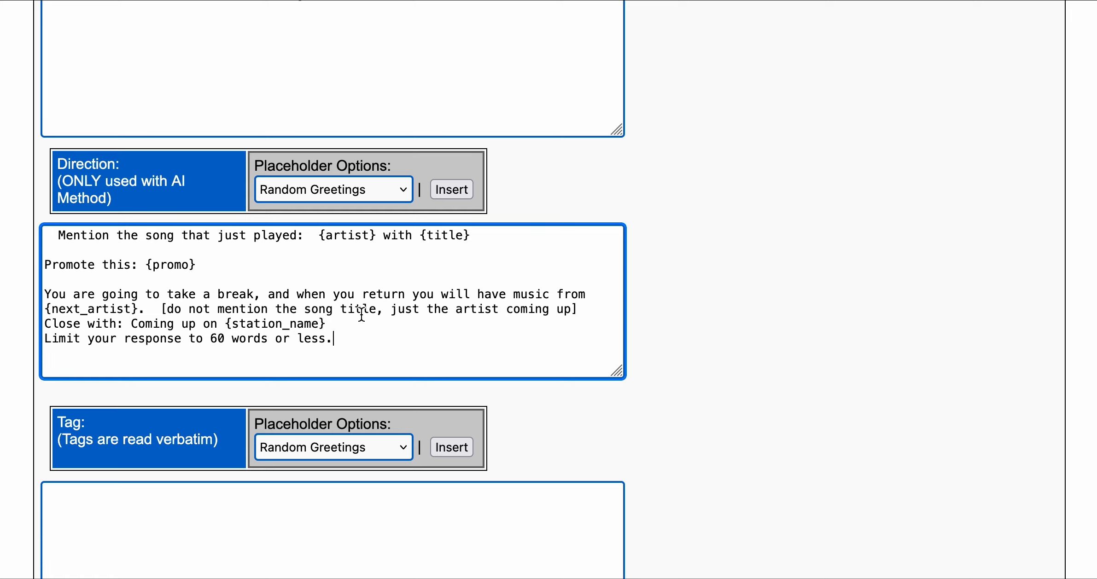
{"action": "scroll", "coordinate": [660, 390], "scroll_direction": "down", "scroll_amount": 3}
{"action": "scroll", "coordinate": [658, 389], "scroll_direction": "down", "scroll_amount": 3}
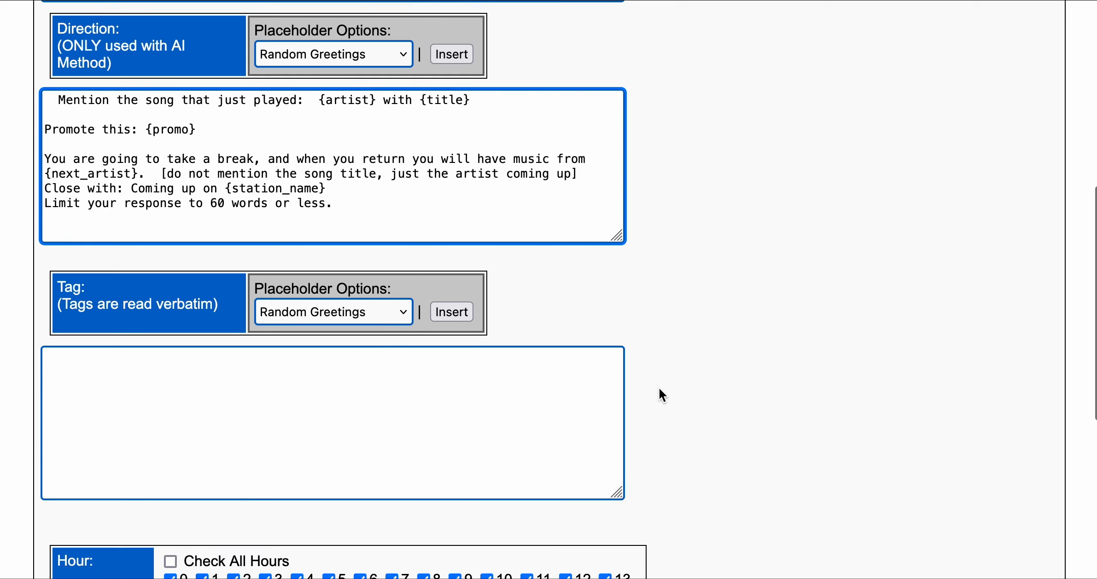
{"action": "scroll", "coordinate": [659, 389], "scroll_direction": "down", "scroll_amount": 2}
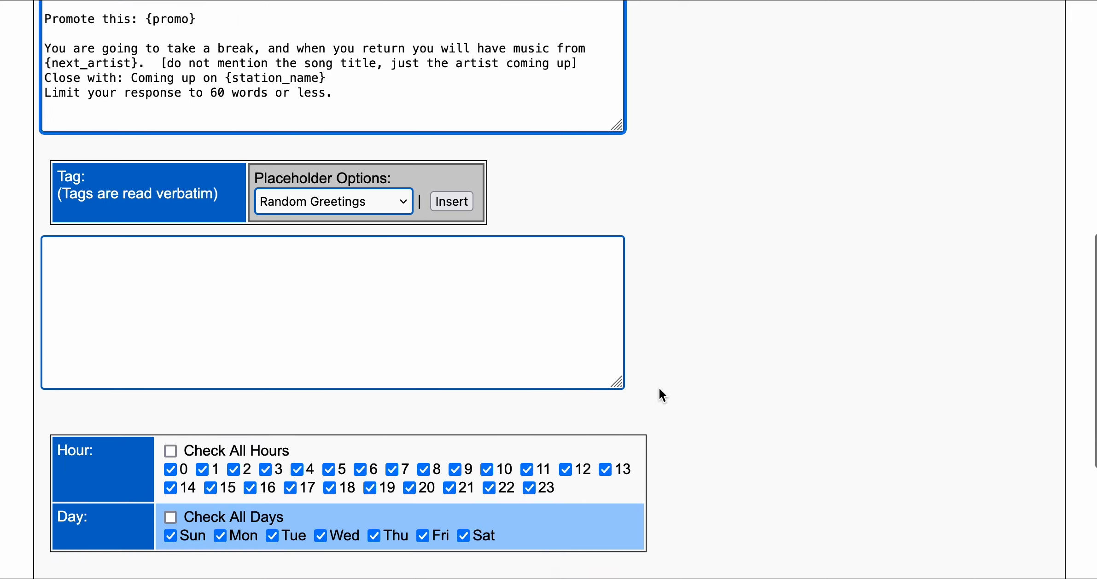
{"action": "scroll", "coordinate": [658, 390], "scroll_direction": "up", "scroll_amount": 2}
{"action": "scroll", "coordinate": [661, 394], "scroll_direction": "down", "scroll_amount": 2}
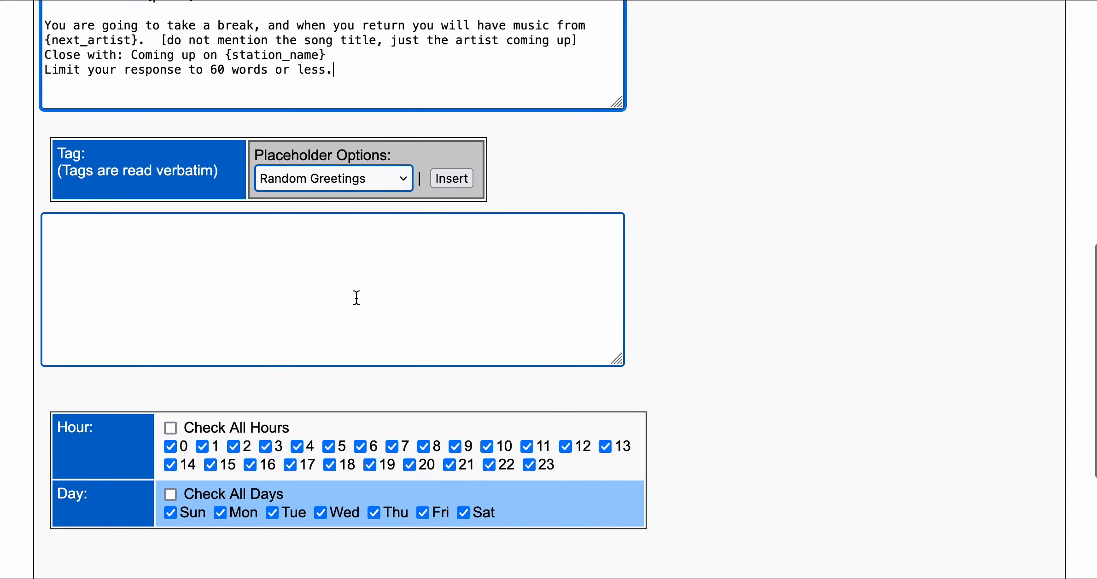
{"action": "left_click", "coordinate": [265, 279]}
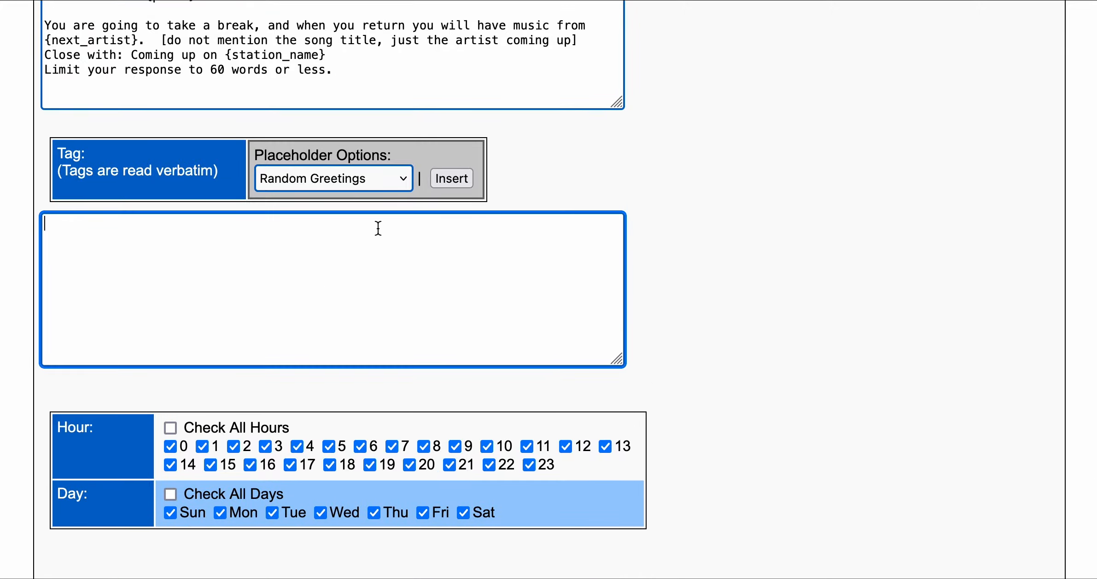
{"action": "scroll", "coordinate": [683, 166], "scroll_direction": "up", "scroll_amount": 3}
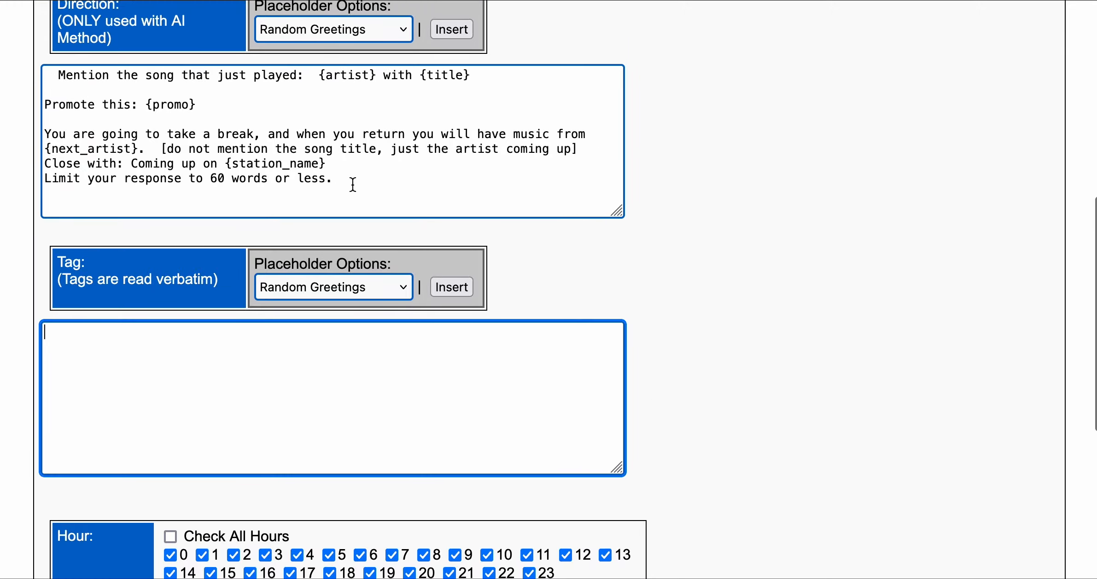
{"action": "scroll", "coordinate": [723, 385], "scroll_direction": "down", "scroll_amount": 6}
{"action": "scroll", "coordinate": [722, 384], "scroll_direction": "down", "scroll_amount": 1}
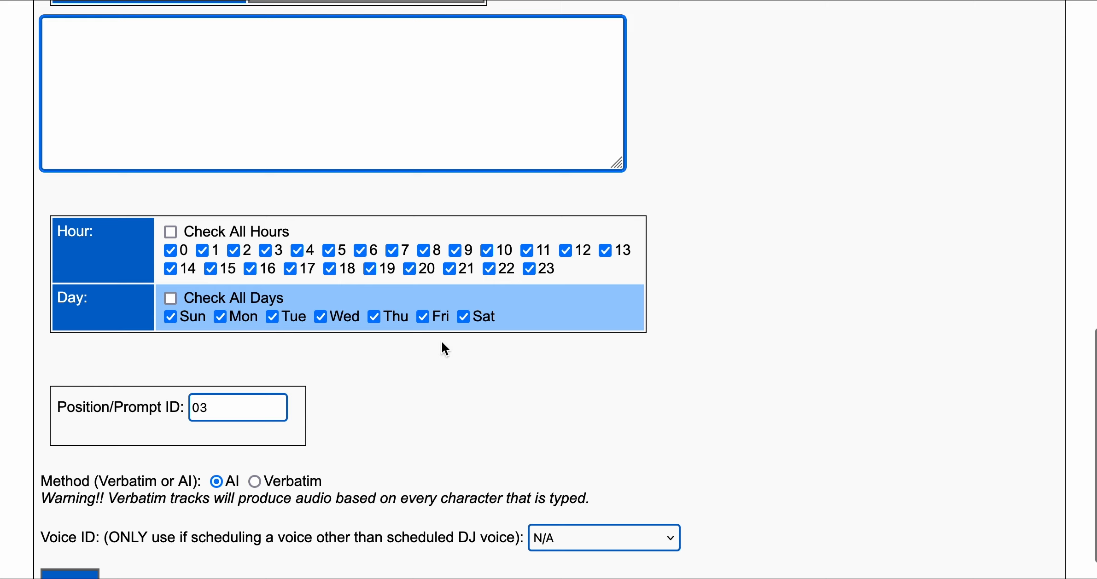
{"action": "scroll", "coordinate": [478, 407], "scroll_direction": "down", "scroll_amount": 2}
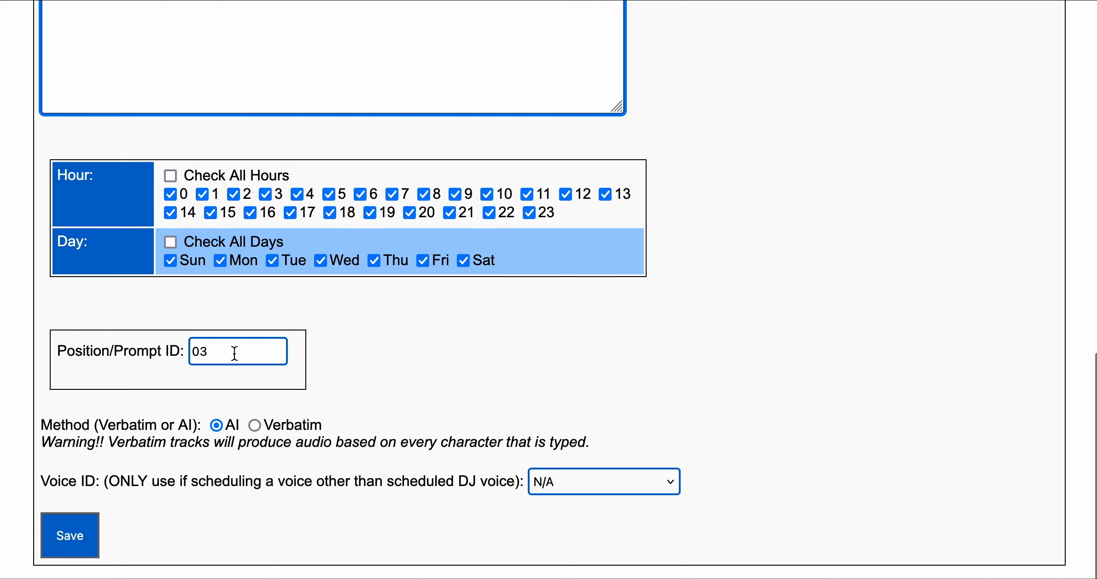
{"action": "left_click_drag", "start_coordinate": [274, 352], "coordinate": [136, 341]}
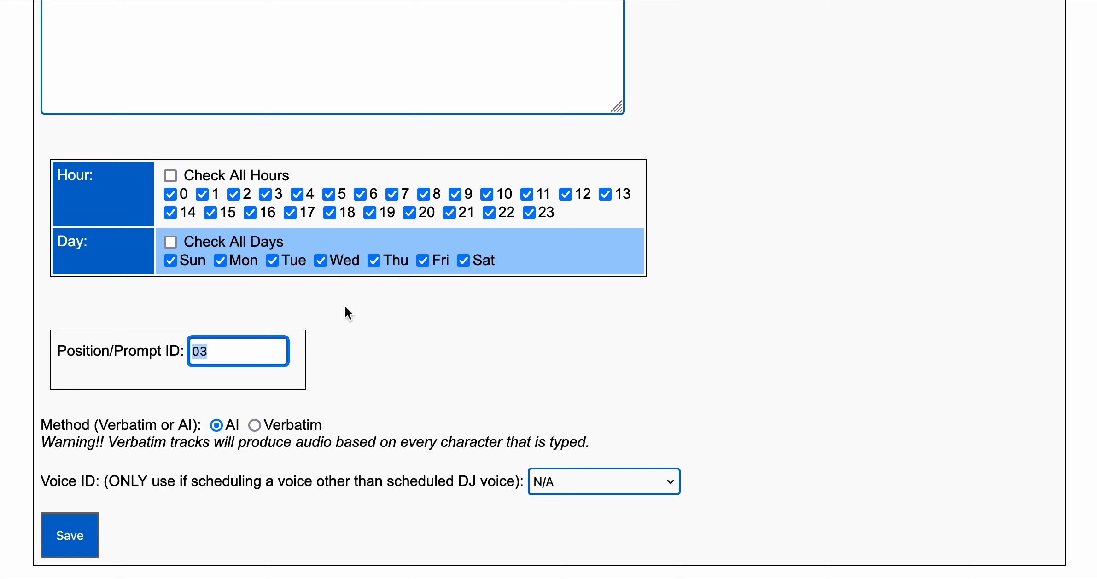
{"action": "scroll", "coordinate": [375, 305], "scroll_direction": "up", "scroll_amount": 2}
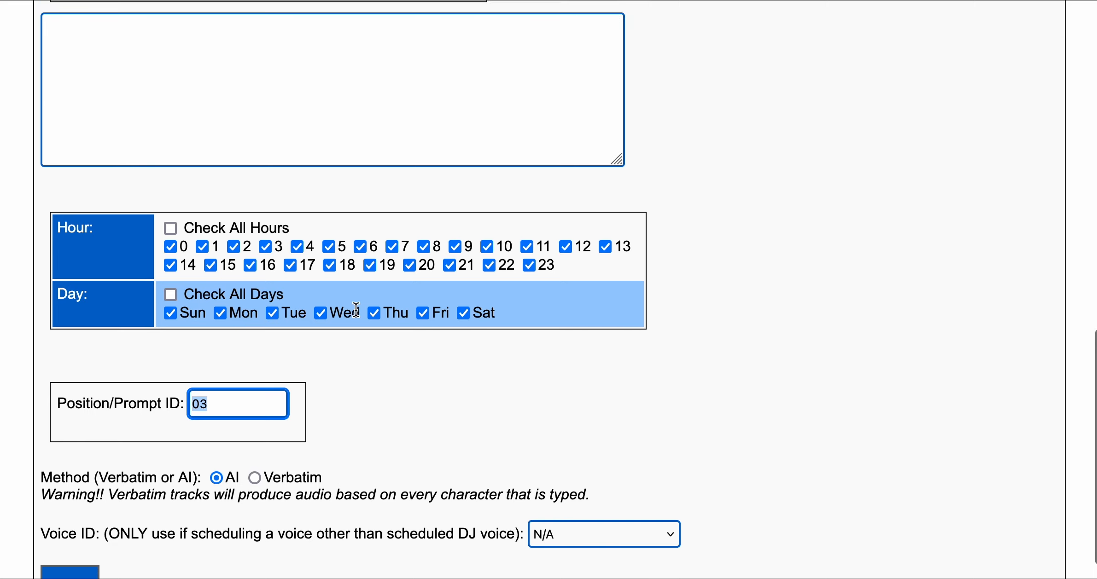
{"action": "left_click", "coordinate": [260, 407]}
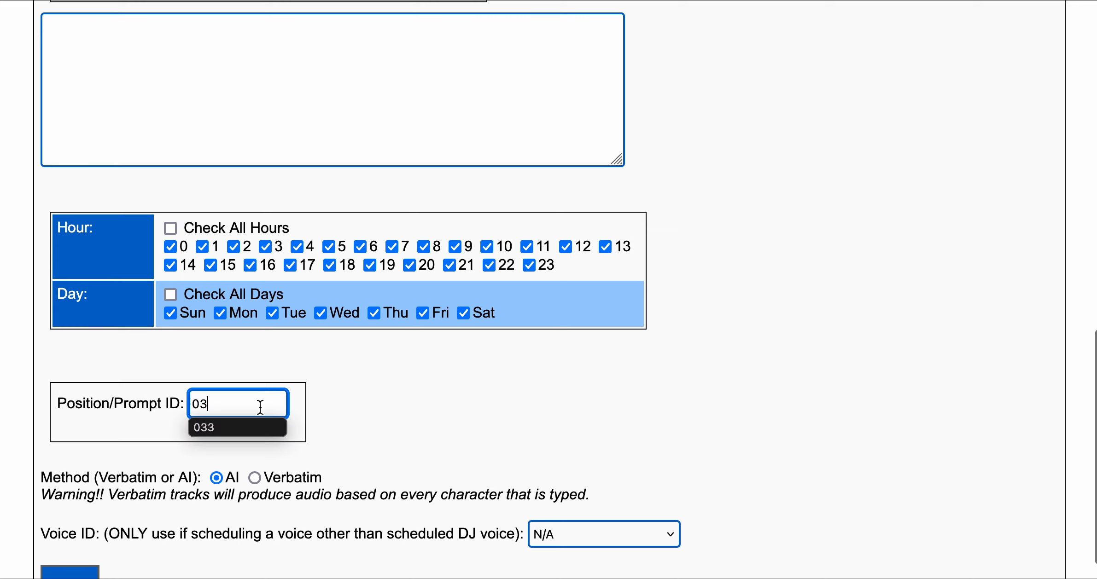
{"action": "left_click", "coordinate": [409, 381]}
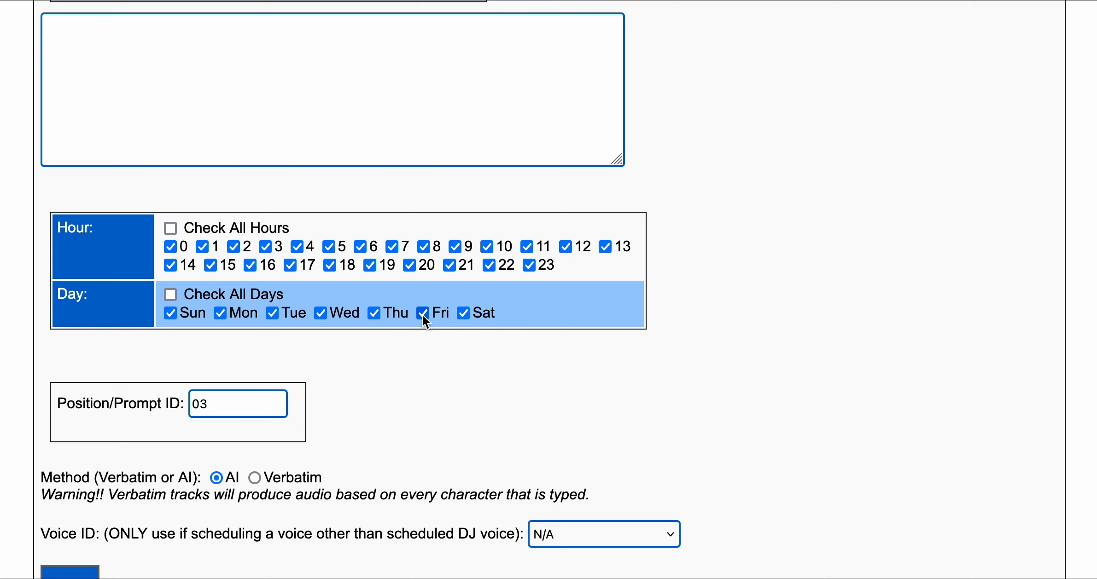
{"action": "scroll", "coordinate": [534, 375], "scroll_direction": "up", "scroll_amount": 12}
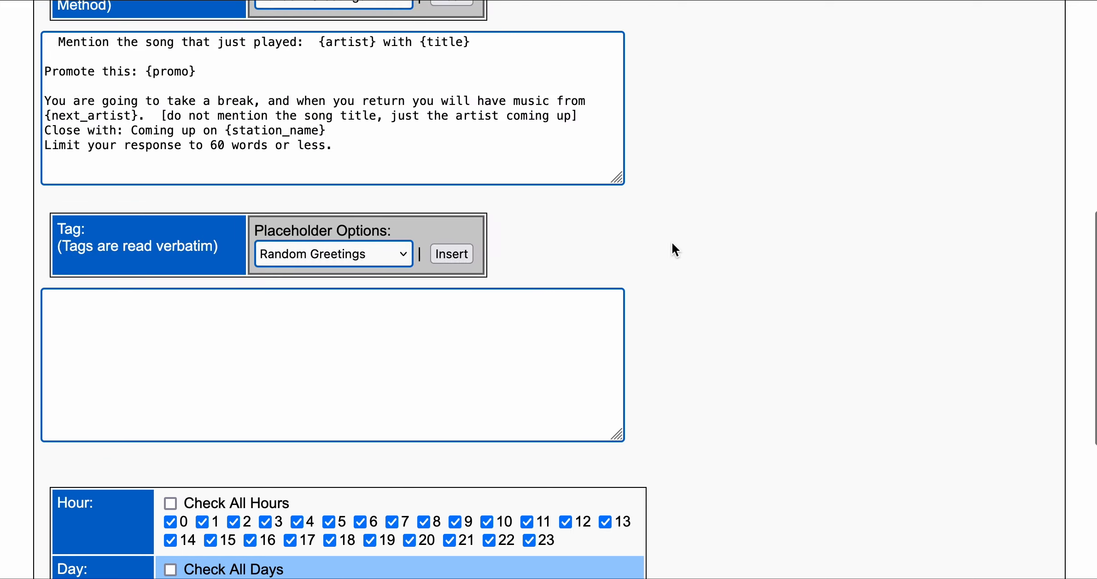
{"action": "scroll", "coordinate": [672, 243], "scroll_direction": "up", "scroll_amount": 2}
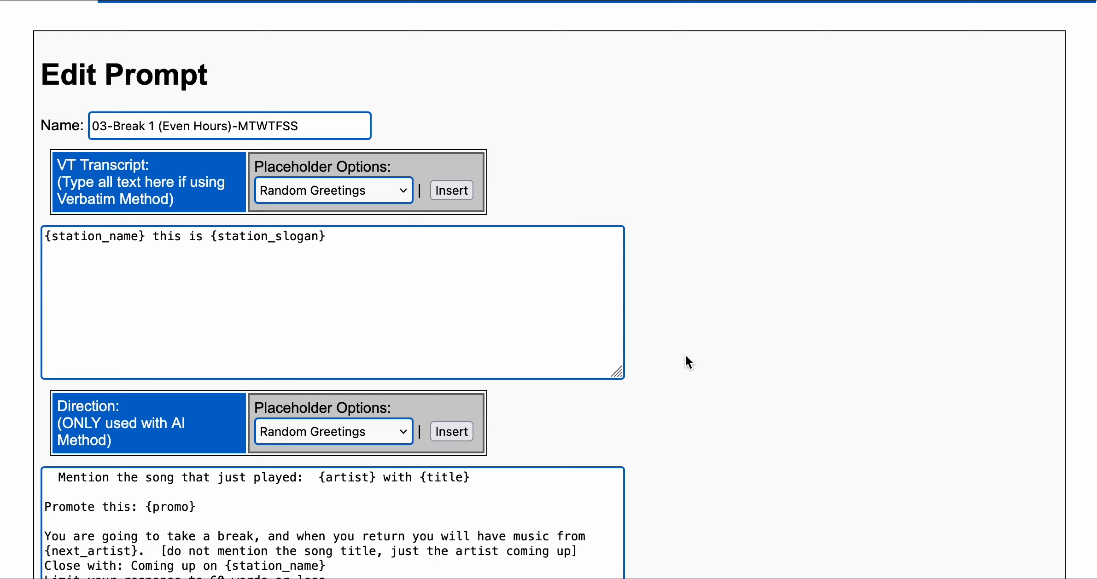
{"action": "scroll", "coordinate": [685, 355], "scroll_direction": "down", "scroll_amount": 15}
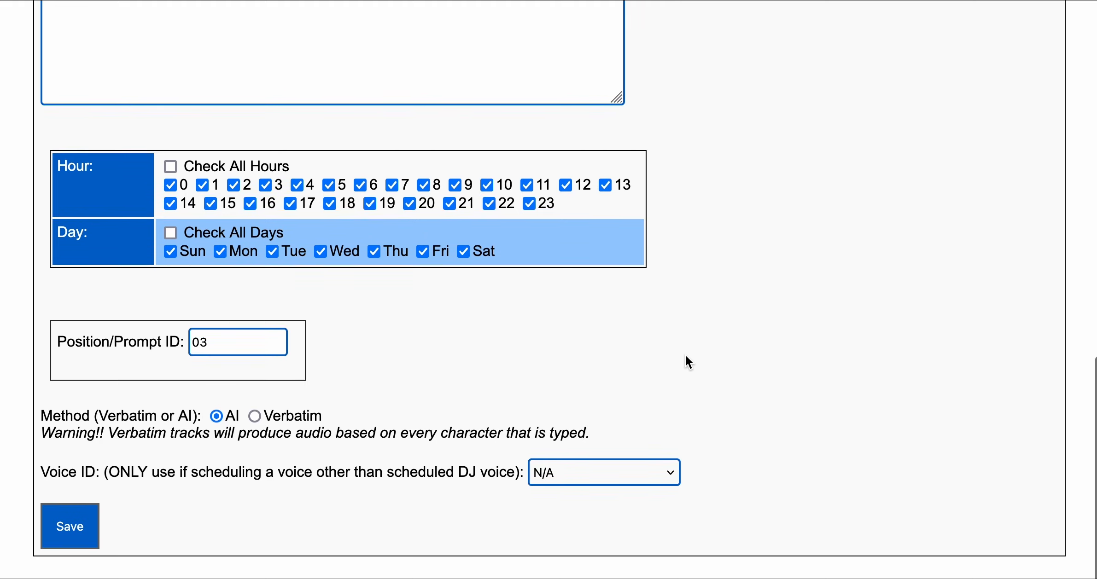
Save the edited track prompt and go to the Preload Voice Tracks page.
{"action": "left_click", "coordinate": [71, 533]}
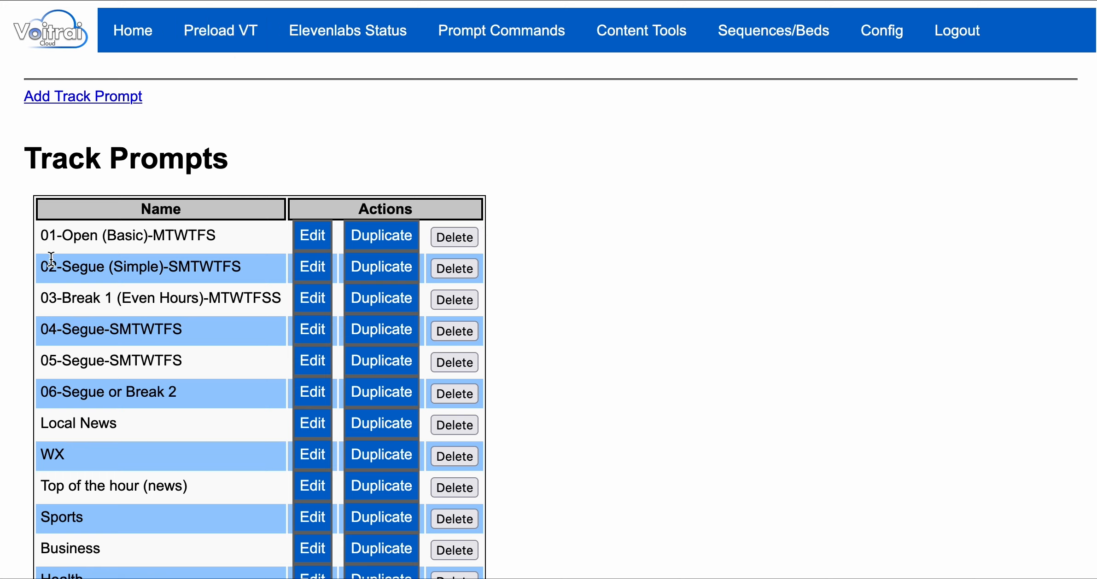
{"action": "left_click", "coordinate": [223, 32]}
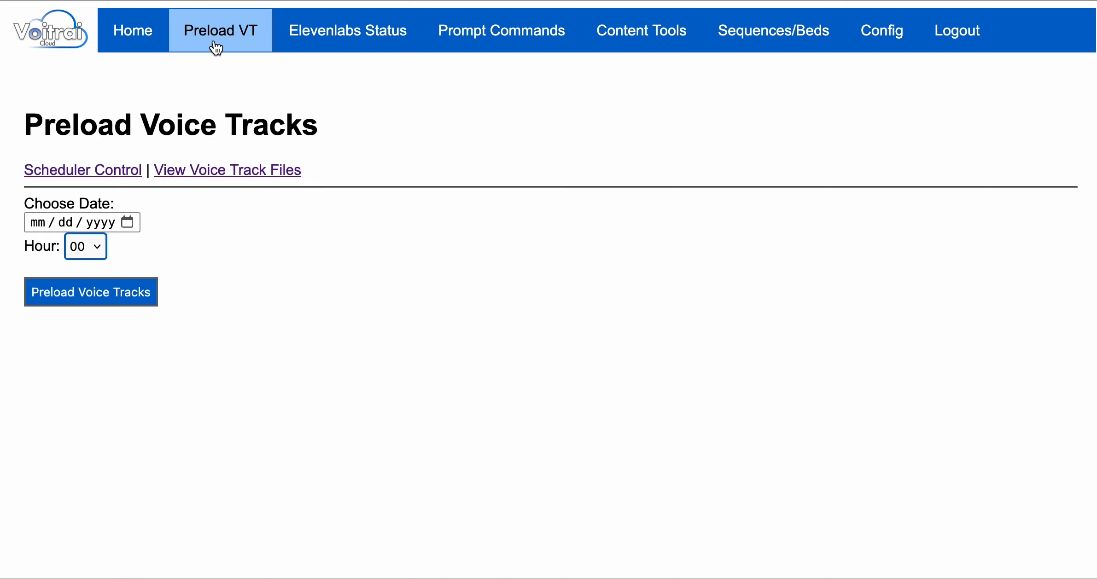
Open the Voicetracks file list and play Feb201503.WAV through to 0:18.
{"action": "left_click", "coordinate": [195, 168]}
{"action": "scroll", "coordinate": [811, 405], "scroll_direction": "down", "scroll_amount": 3}
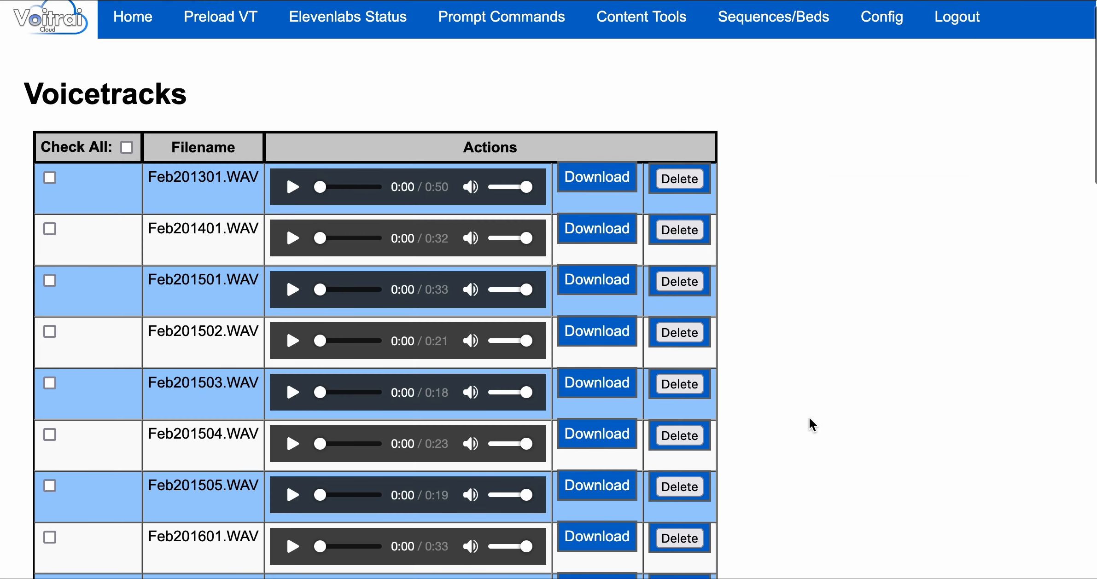
{"action": "scroll", "coordinate": [812, 424], "scroll_direction": "down", "scroll_amount": 1}
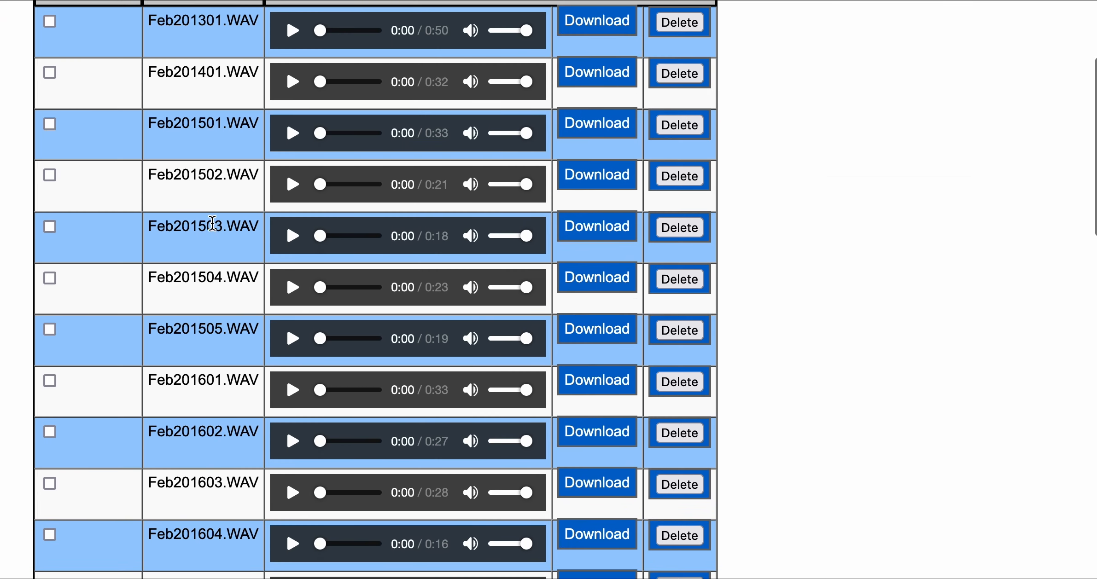
{"action": "left_click_drag", "start_coordinate": [220, 226], "coordinate": [209, 227]}
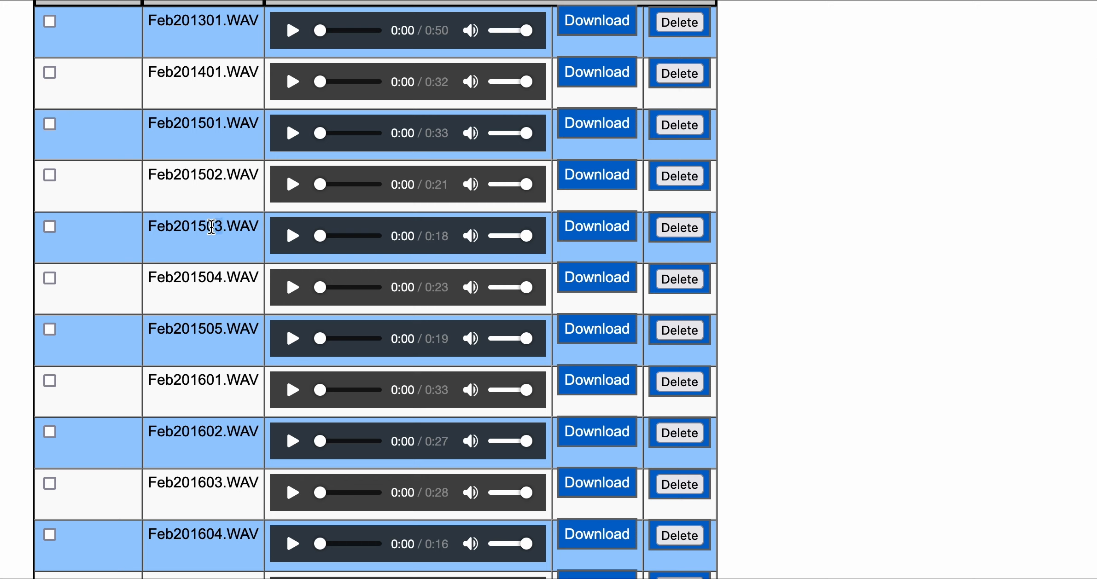
{"action": "left_click", "coordinate": [294, 239]}
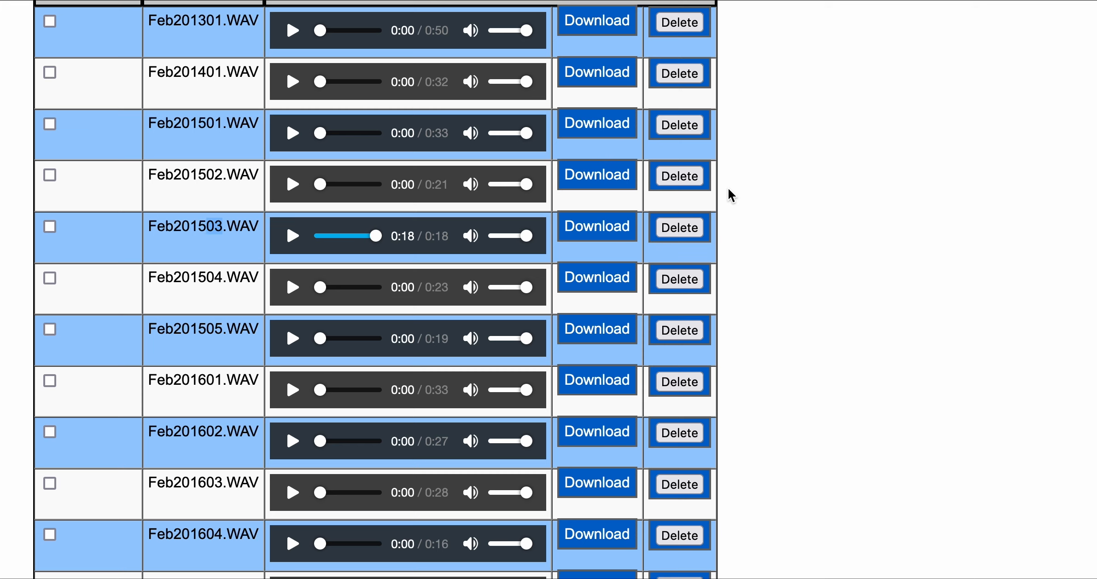
{"action": "scroll", "coordinate": [727, 194], "scroll_direction": "down", "scroll_amount": 3}
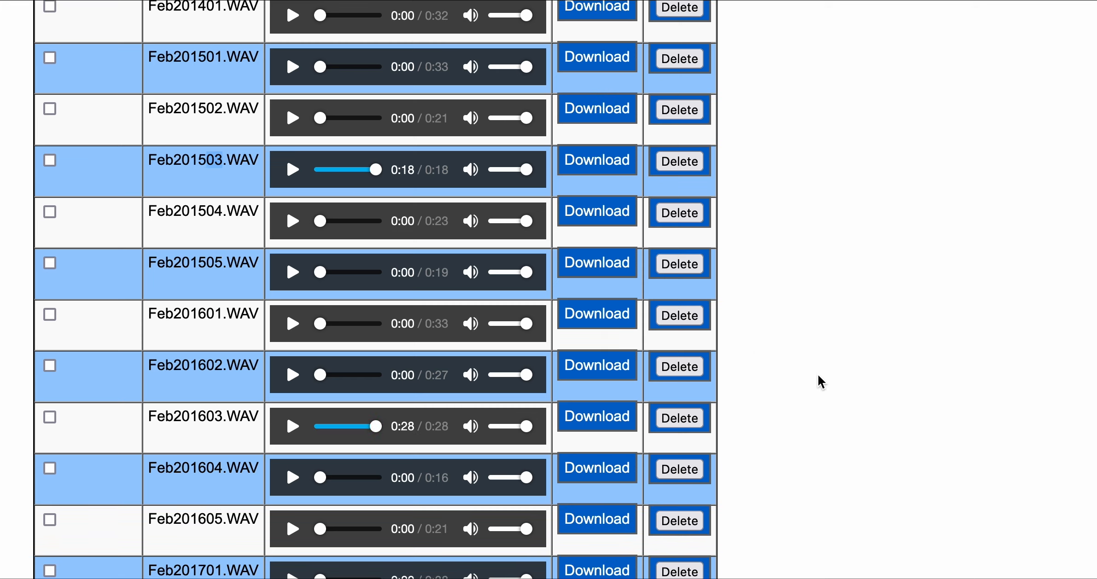
{"action": "scroll", "coordinate": [790, 221], "scroll_direction": "up", "scroll_amount": 10}
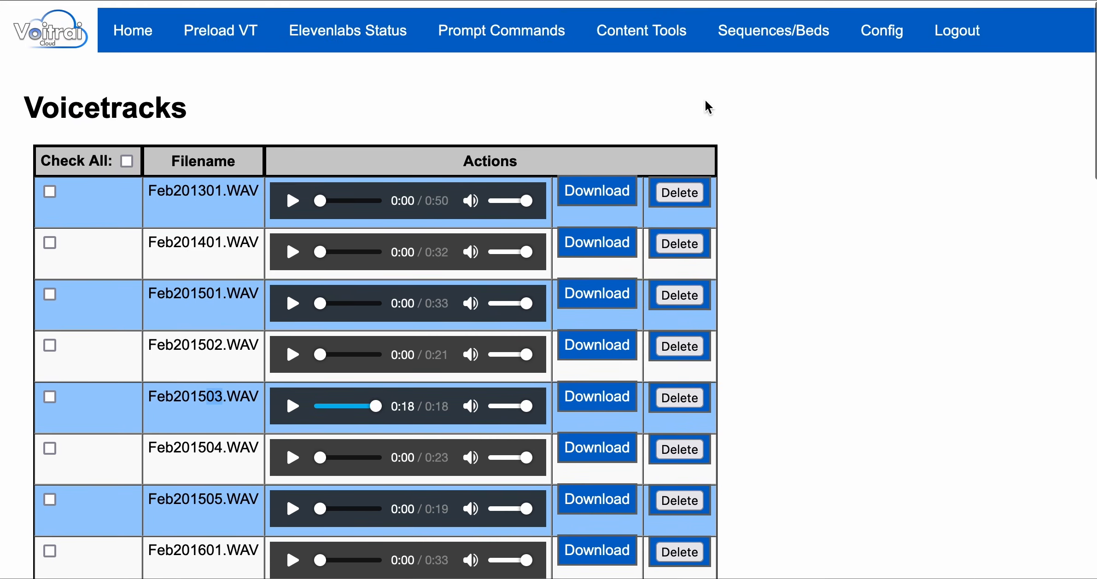
Reopen the Voicetracks list via Home and Preload VT, then play Feb201602.WAV.
{"action": "left_click", "coordinate": [147, 41]}
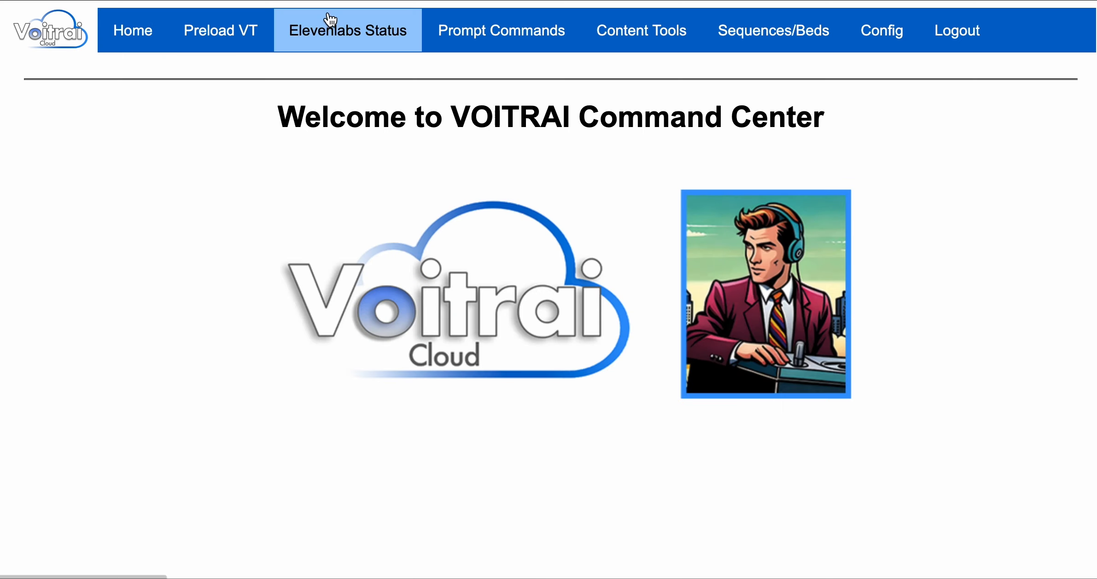
{"action": "left_click", "coordinate": [223, 33]}
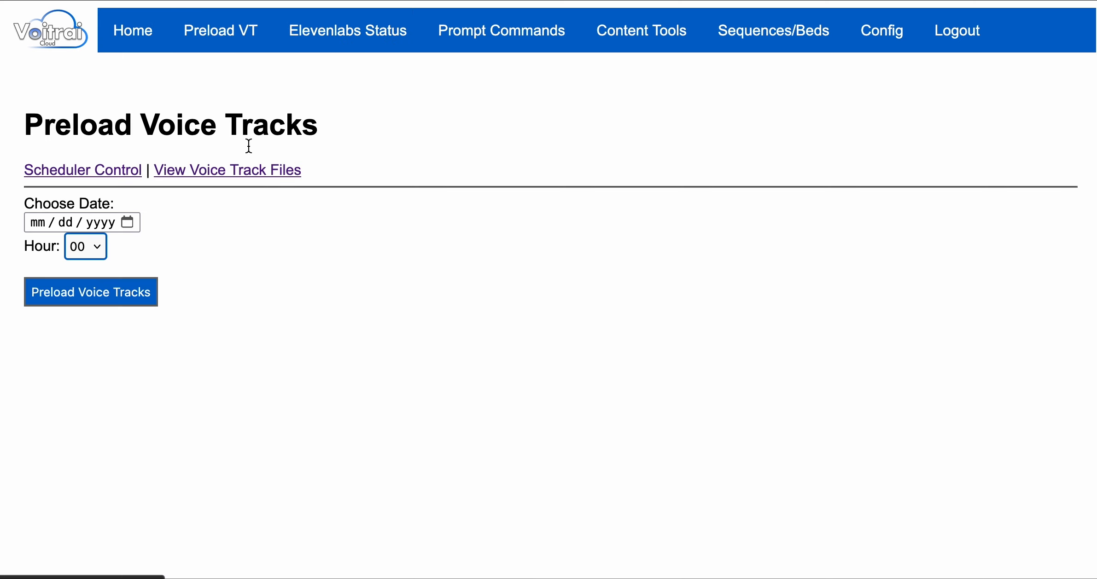
{"action": "left_click", "coordinate": [242, 172]}
{"action": "scroll", "coordinate": [838, 494], "scroll_direction": "down", "scroll_amount": 10}
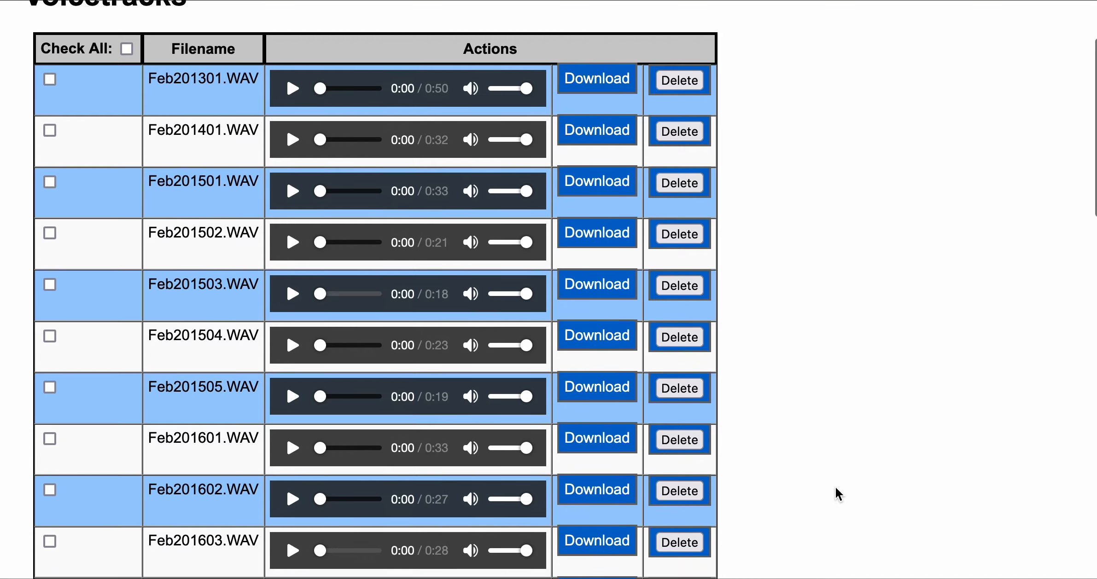
{"action": "scroll", "coordinate": [838, 494], "scroll_direction": "down", "scroll_amount": 2}
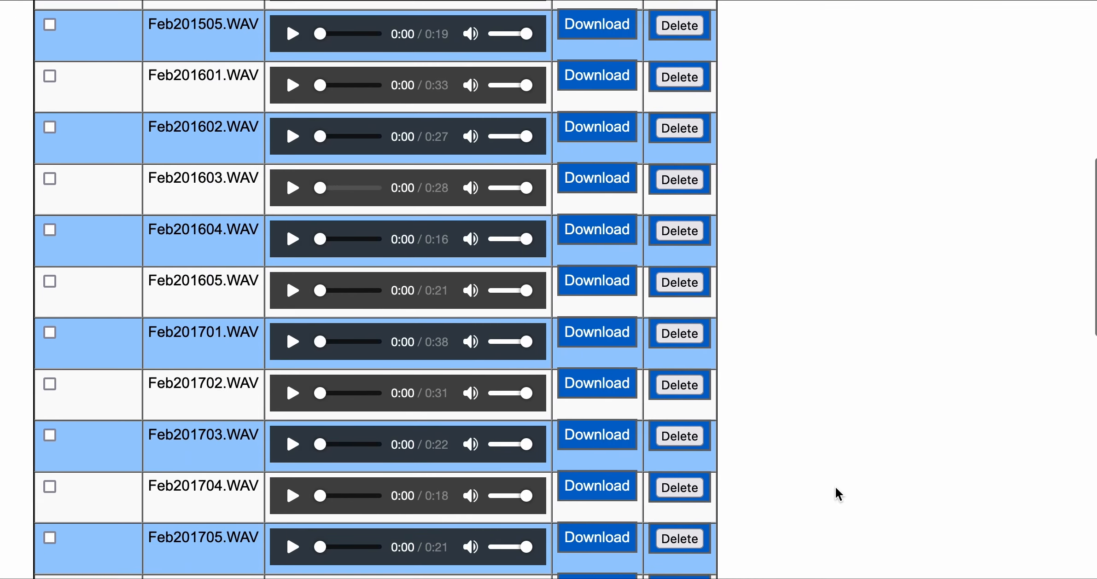
{"action": "left_click", "coordinate": [292, 136]}
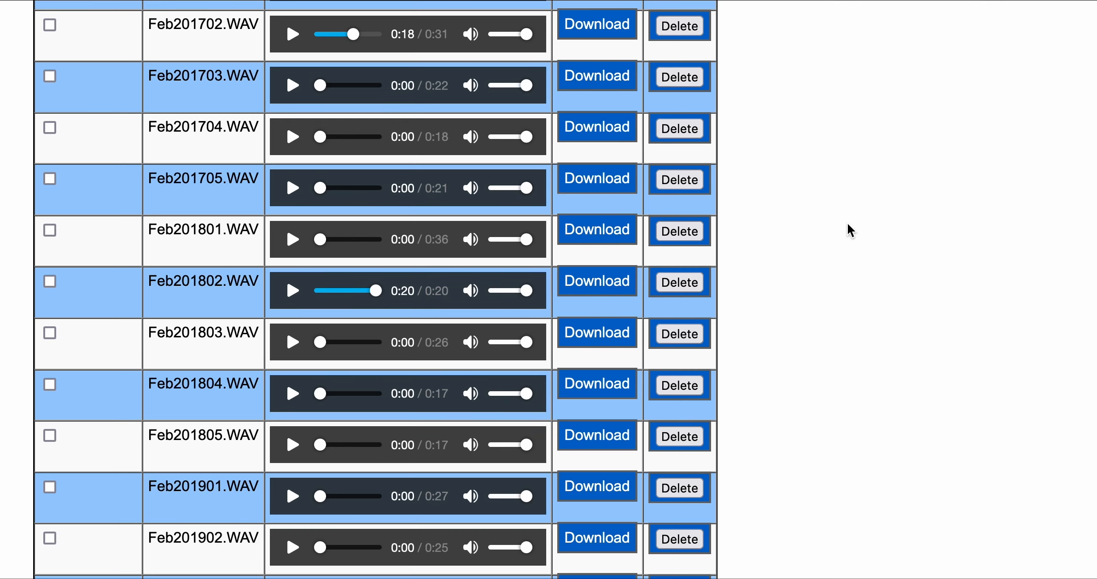
{"action": "scroll", "coordinate": [847, 235], "scroll_direction": "up", "scroll_amount": 10}
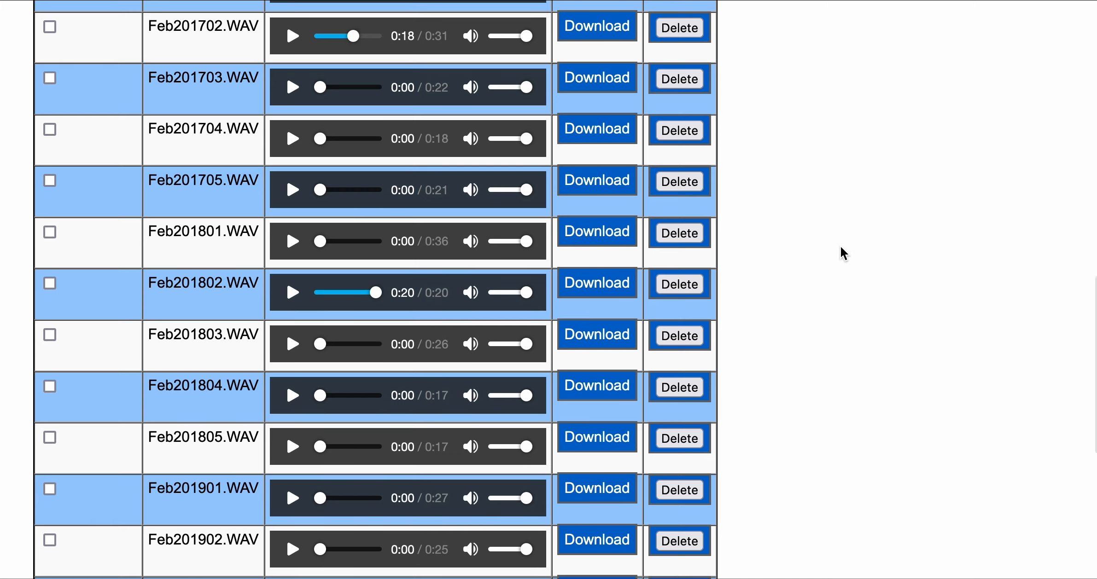
{"action": "scroll", "coordinate": [843, 253], "scroll_direction": "up", "scroll_amount": 5}
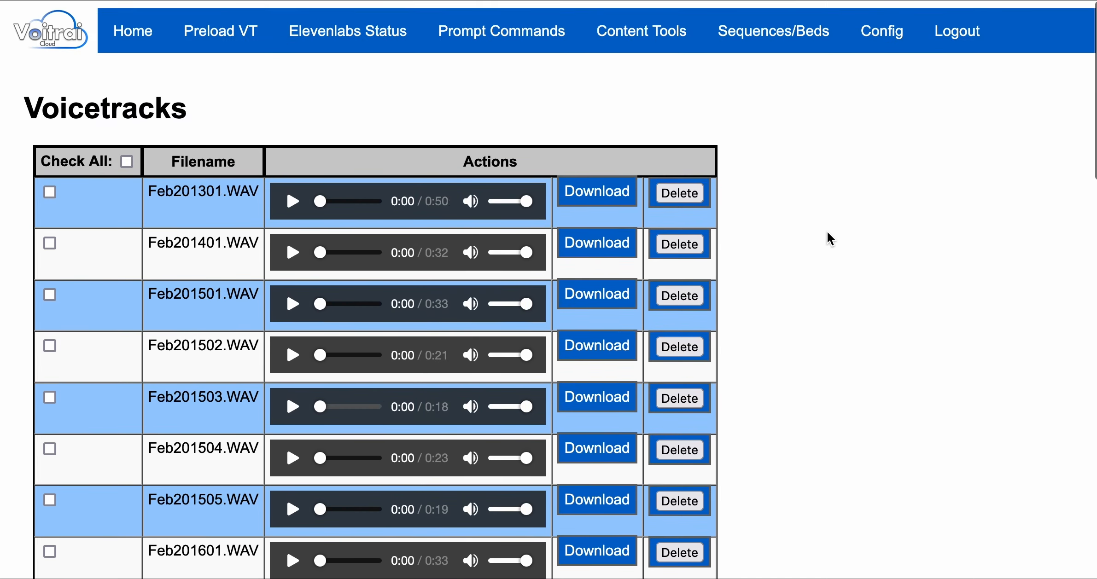
{"action": "mouse_move", "coordinate": [478, 54]}
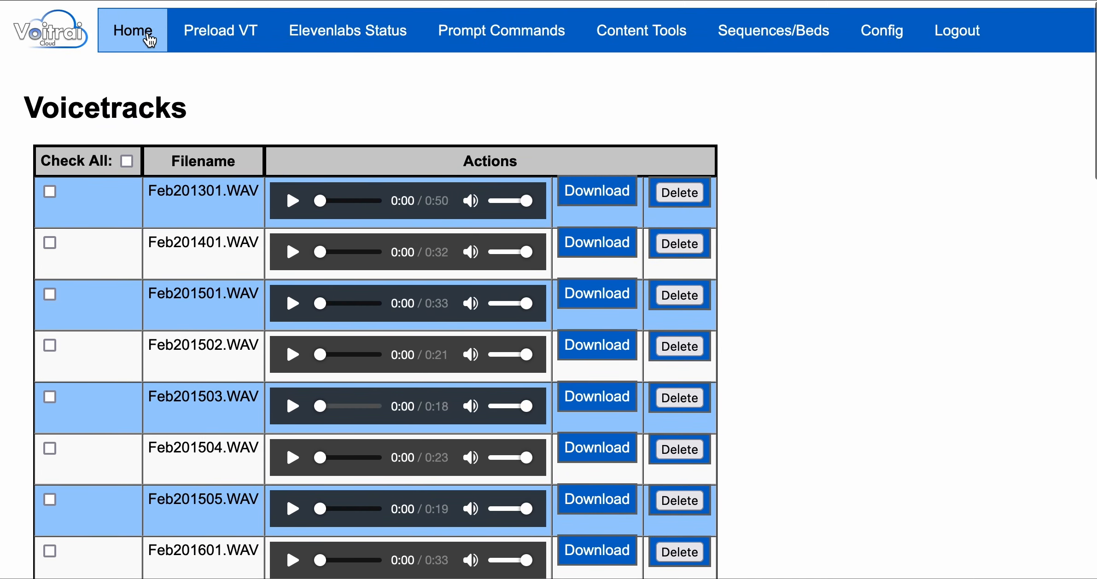
Return to the Home welcome page and show the top navigation menus.
{"action": "left_click", "coordinate": [145, 42]}
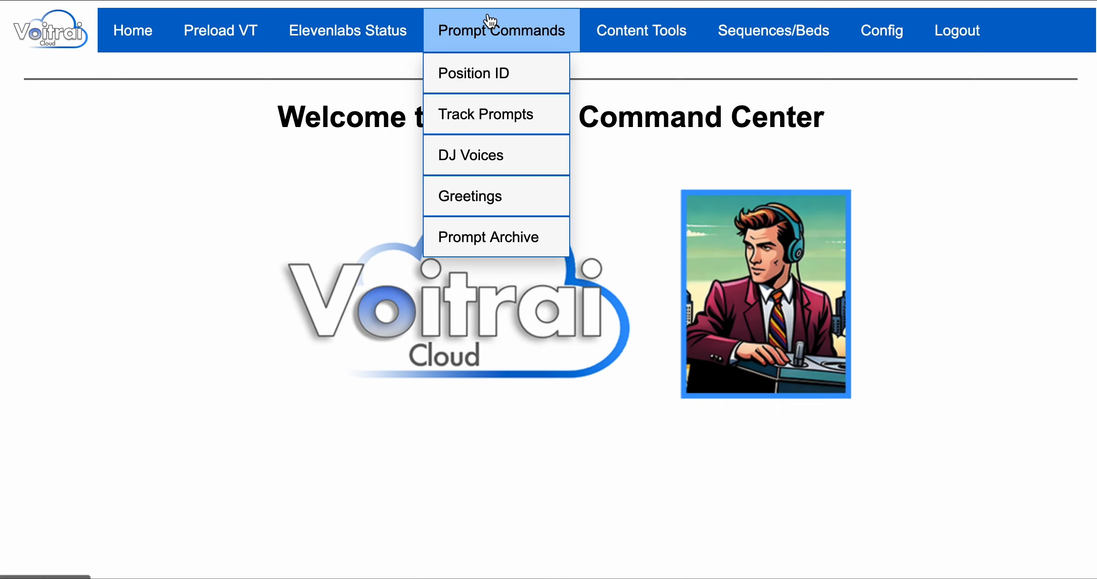
{"action": "mouse_move", "coordinate": [604, 26]}
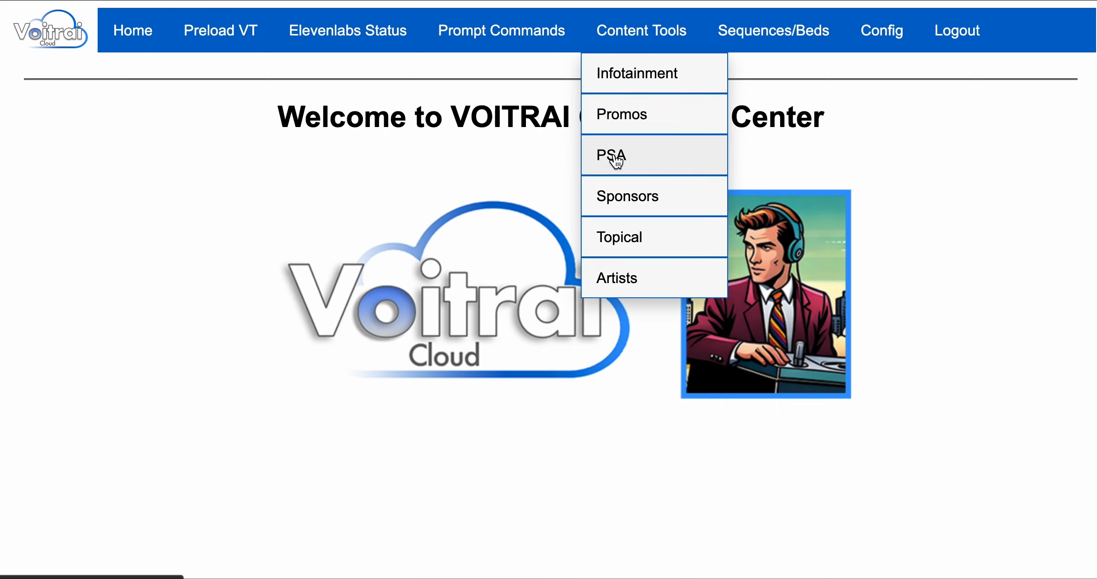